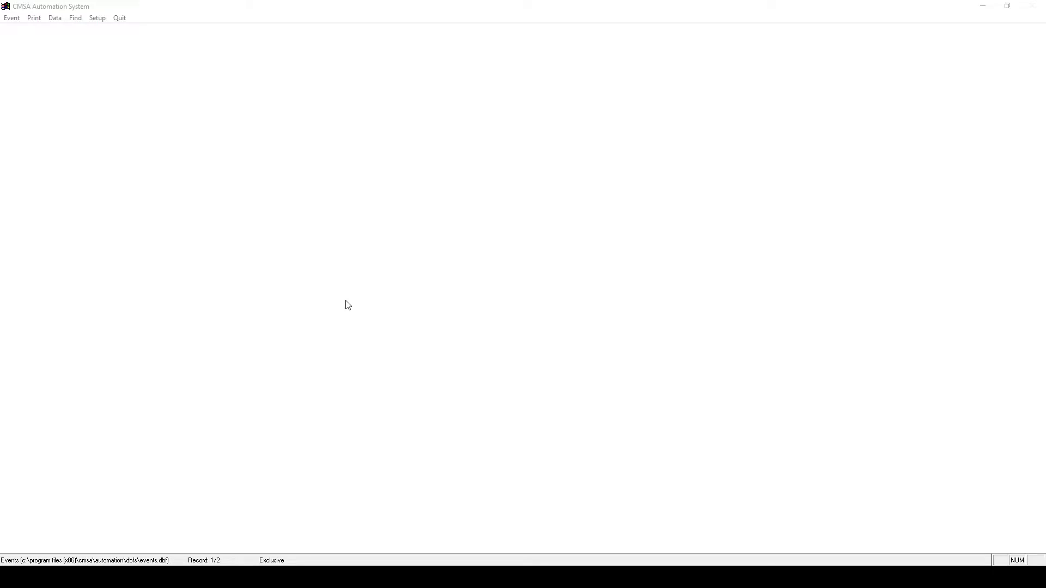
Download event data from CMSA with the account username and password, confirming the overwrite and restart
click(59, 20)
click(66, 30)
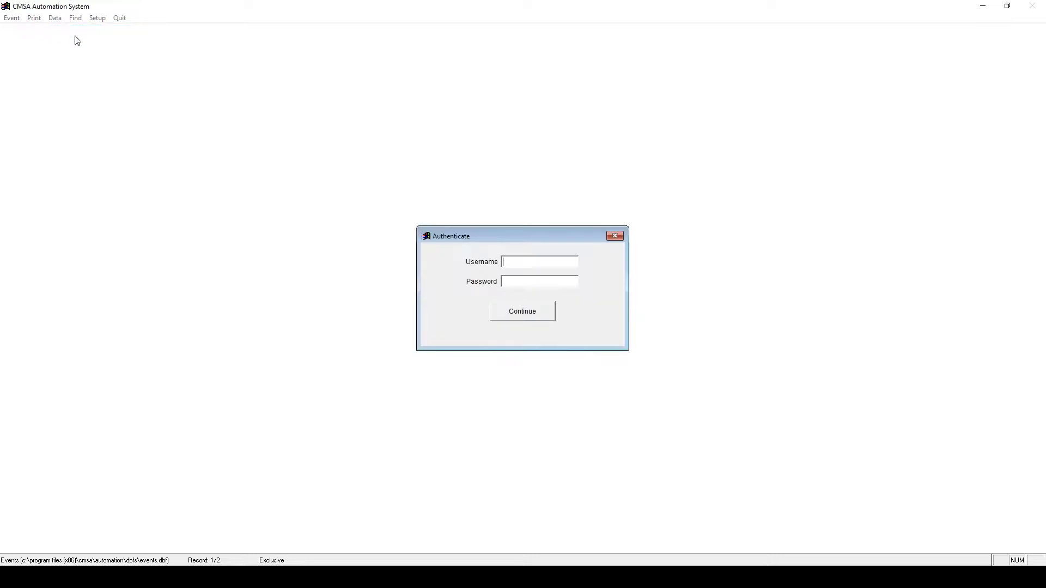
key(alt+Tab)
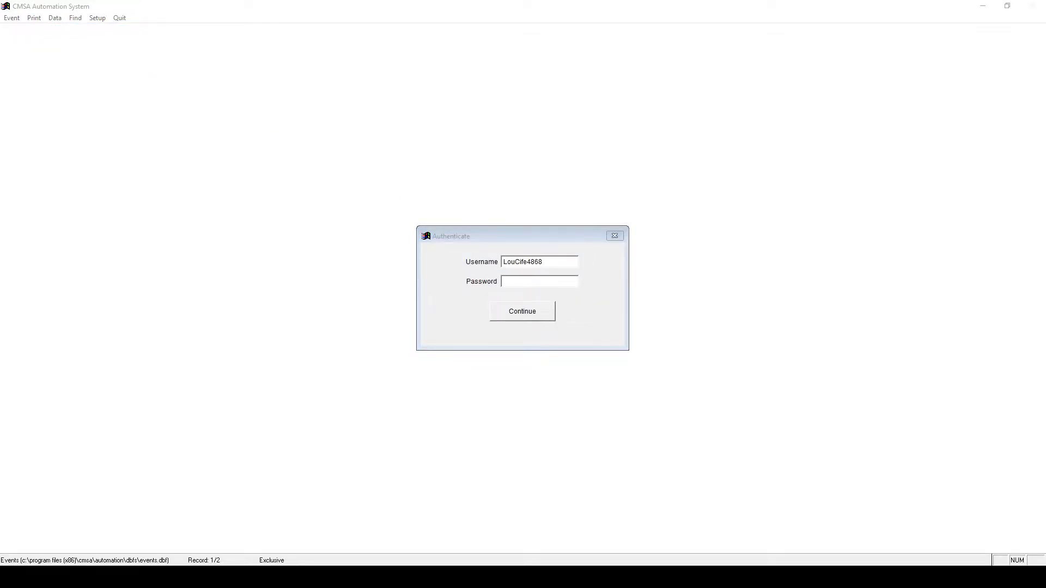
click(523, 282)
key(ctrl+v)
click(519, 315)
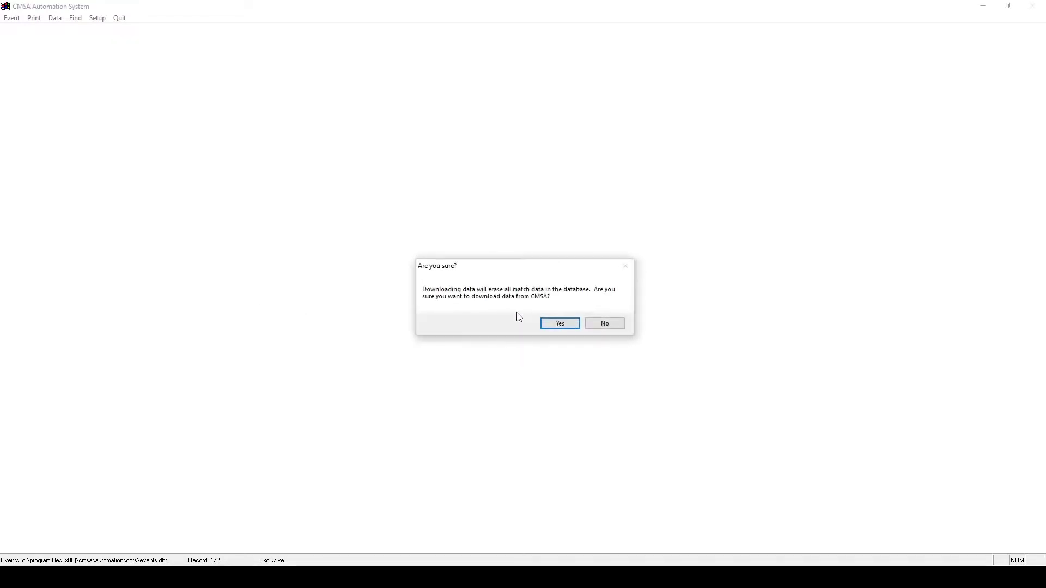
click(559, 325)
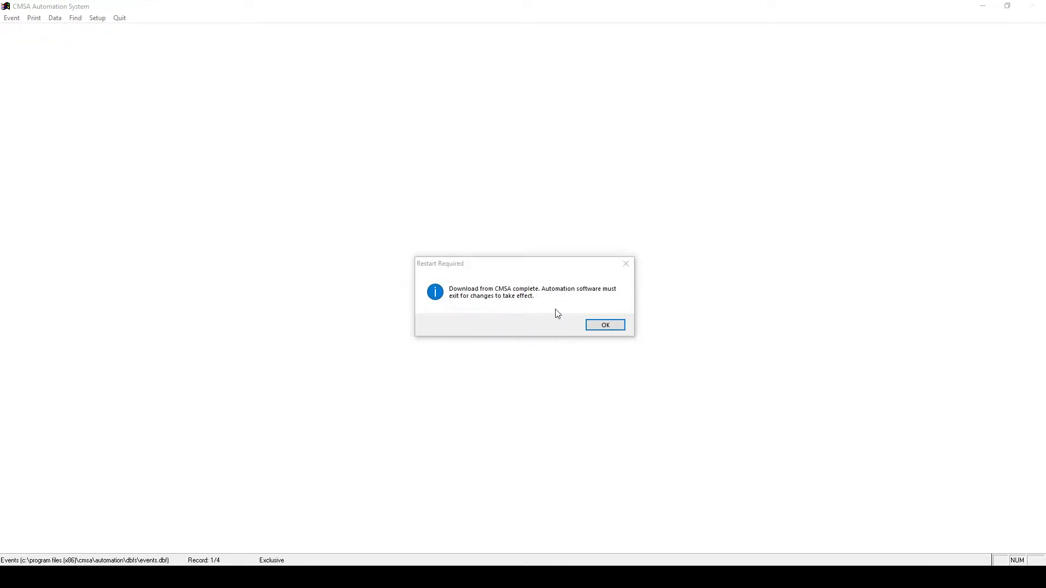
click(606, 326)
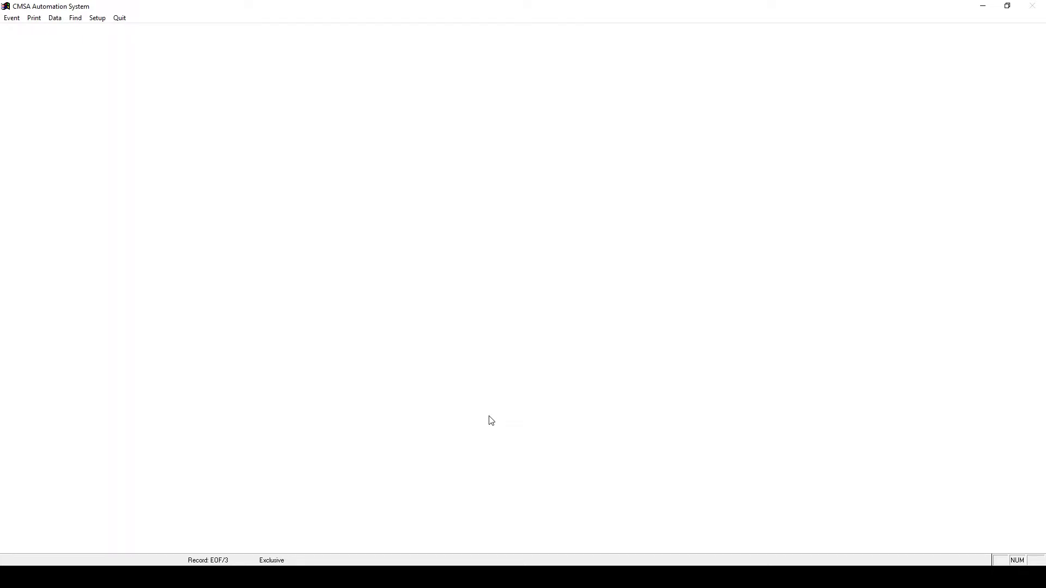
Select LAST TIME AT BANDERA SHOOT I as the event in Settings
click(98, 18)
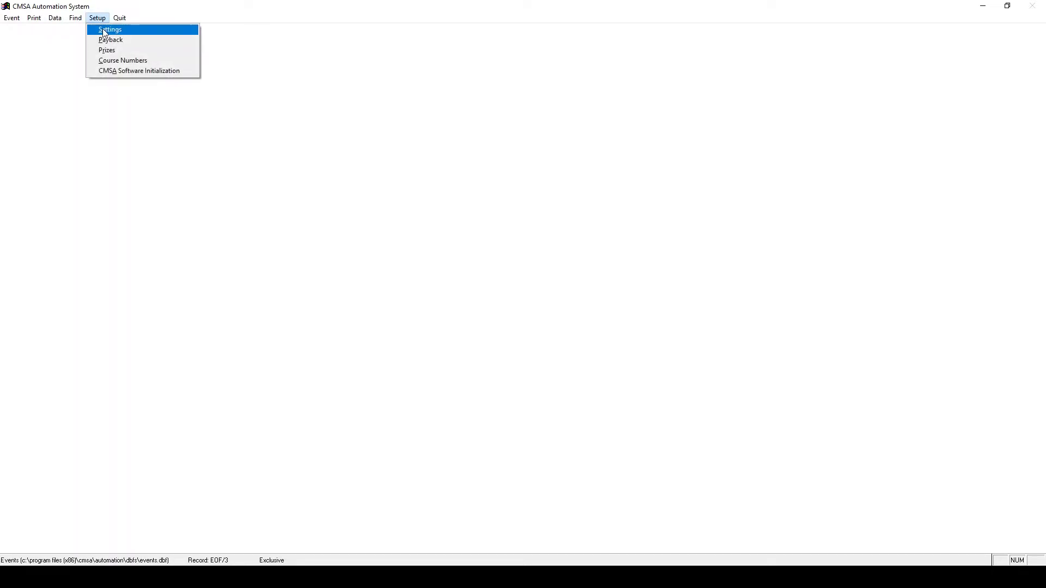
click(106, 30)
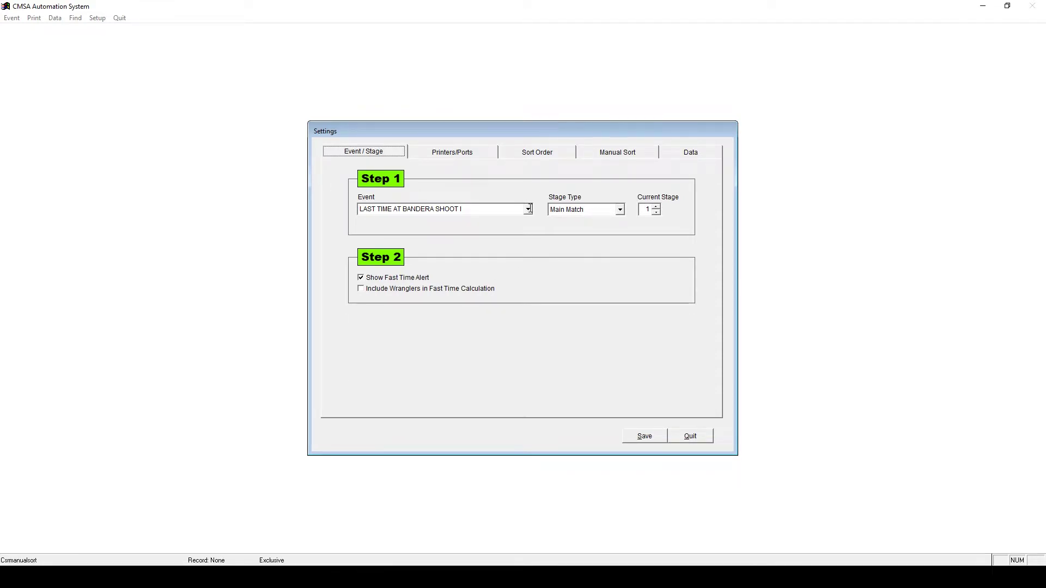
click(528, 209)
click(512, 231)
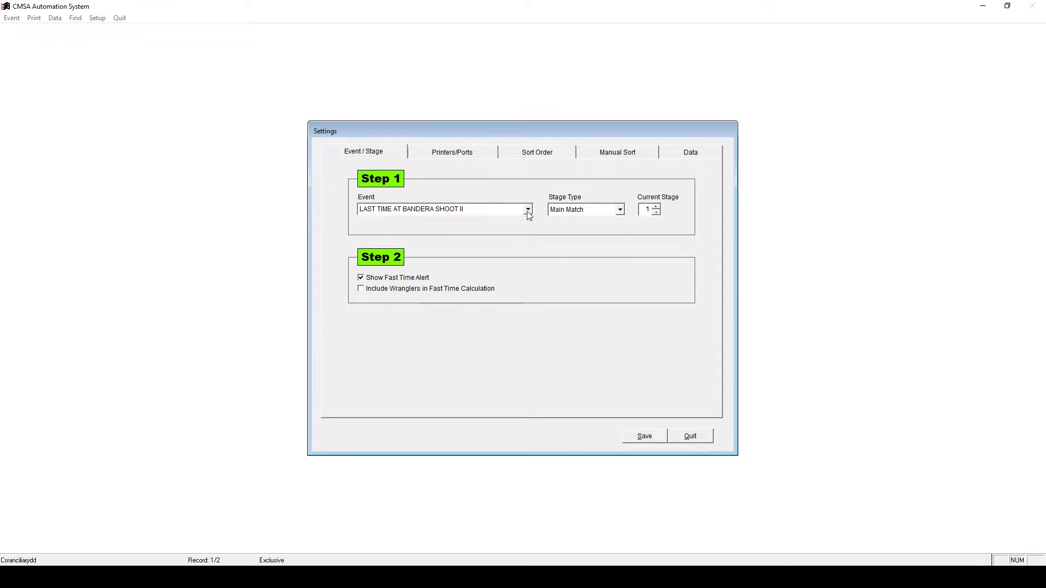
click(528, 210)
click(495, 236)
click(527, 210)
click(492, 222)
Set the stage type to Main Match and save the settings
click(620, 209)
click(600, 232)
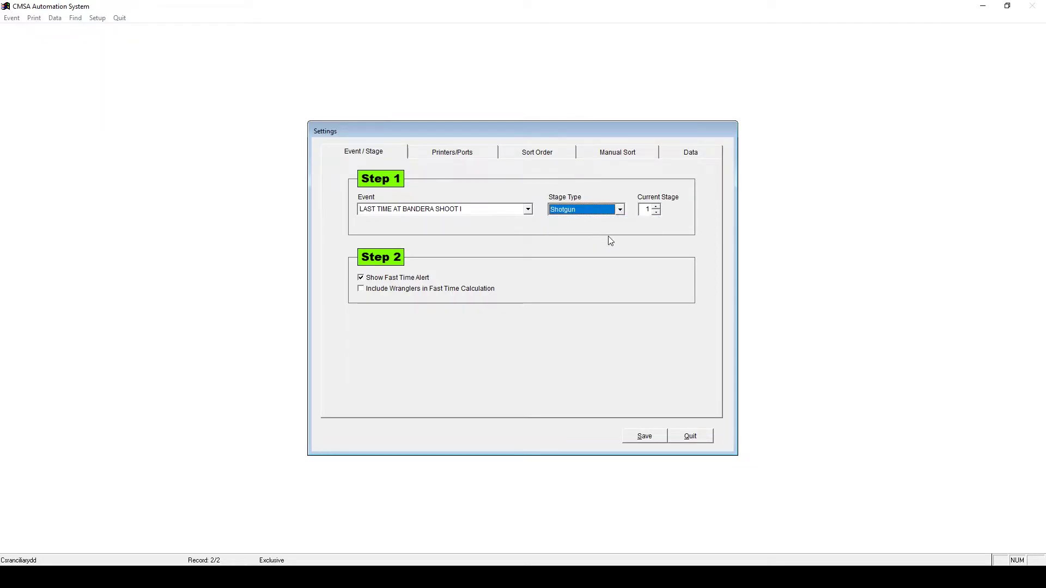
click(620, 210)
click(609, 223)
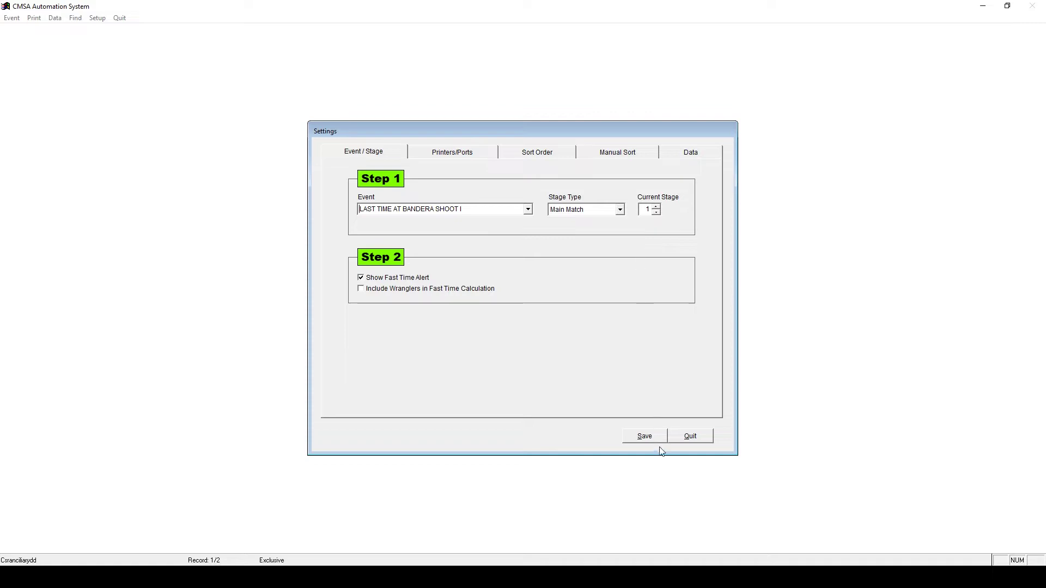
click(646, 435)
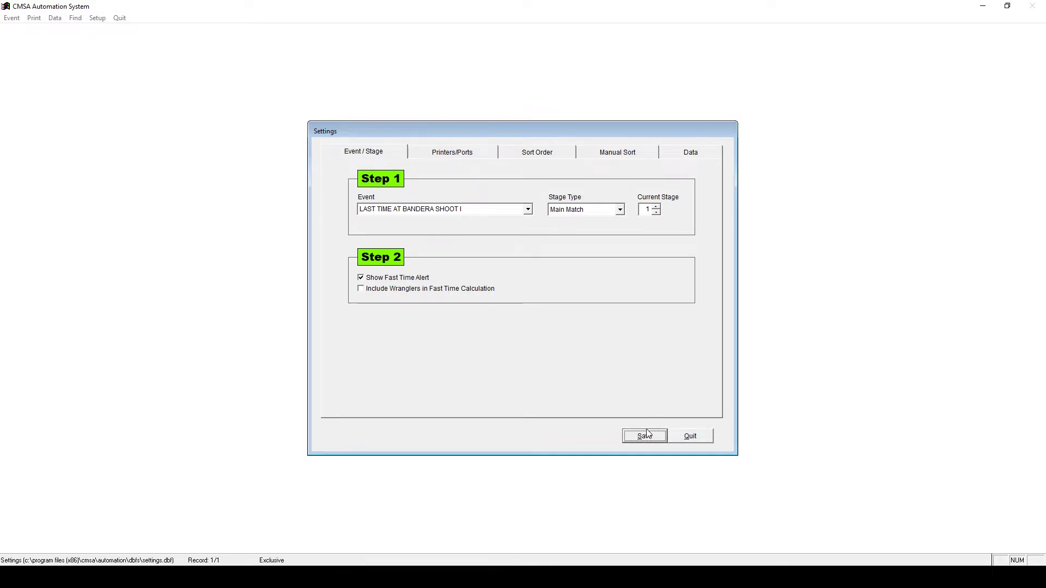
click(689, 437)
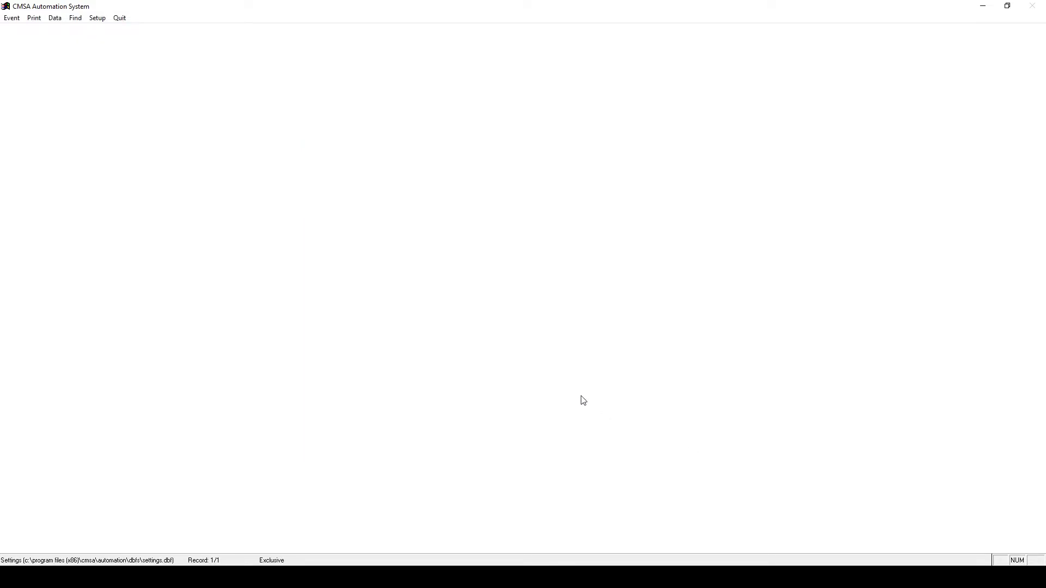
click(99, 19)
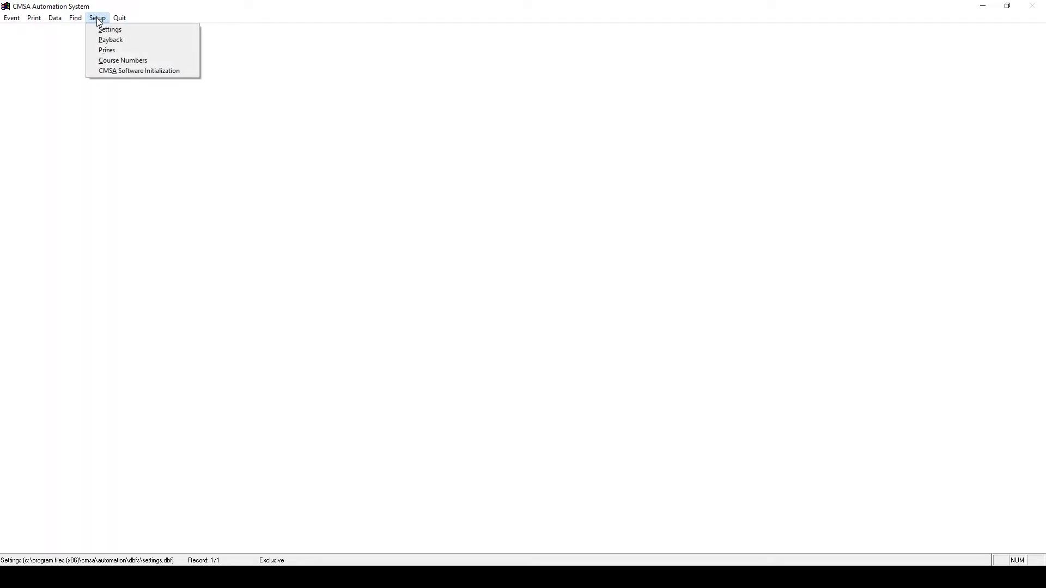
click(110, 39)
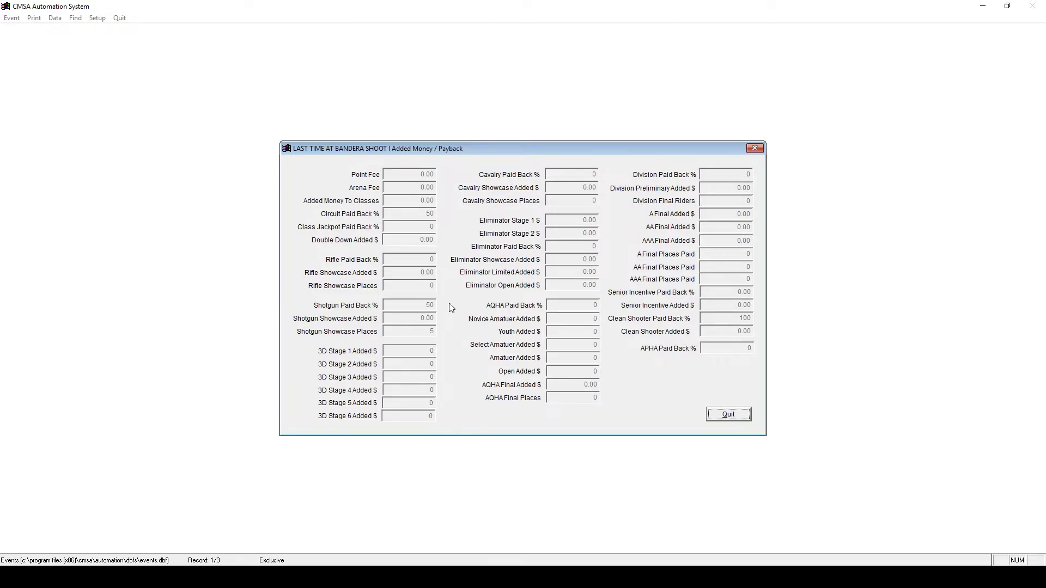
click(728, 415)
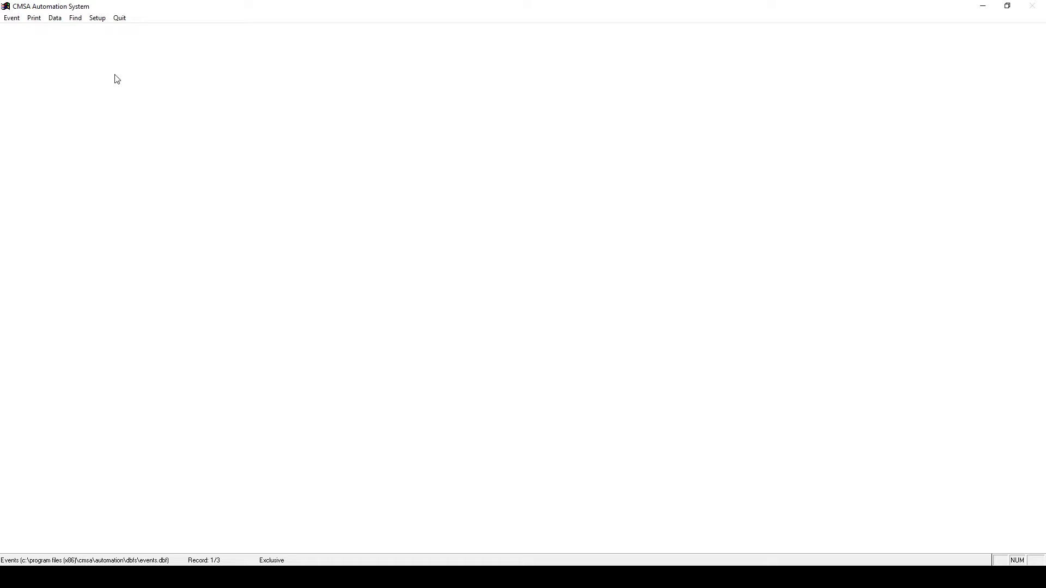
Assign course 14 to Main Match Stage #1 and course 46 to Stage #2
click(98, 19)
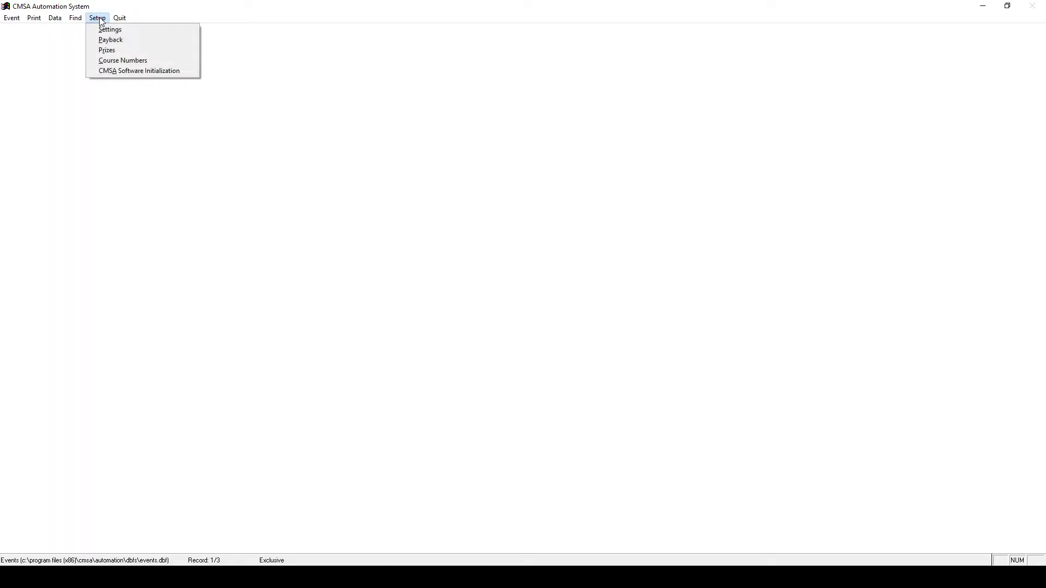
click(121, 61)
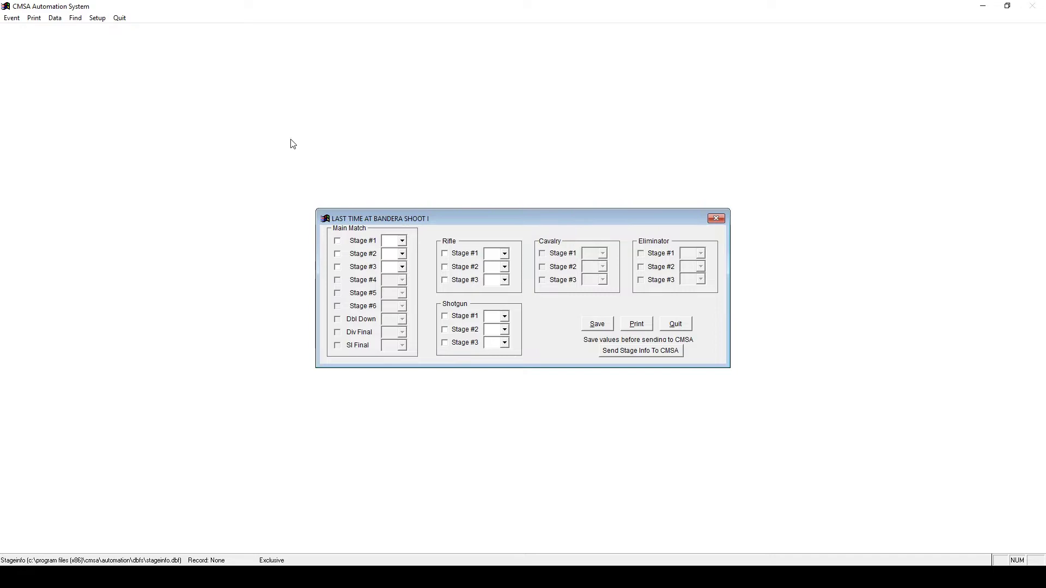
click(403, 241)
scroll(405, 303, down, 2)
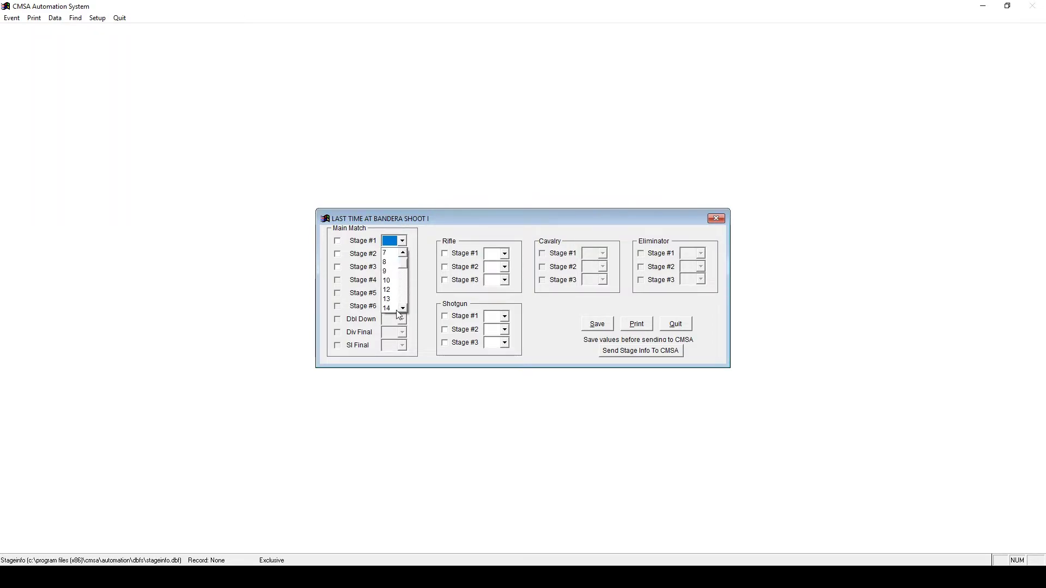
click(391, 309)
click(402, 254)
scroll(404, 305, down, 5)
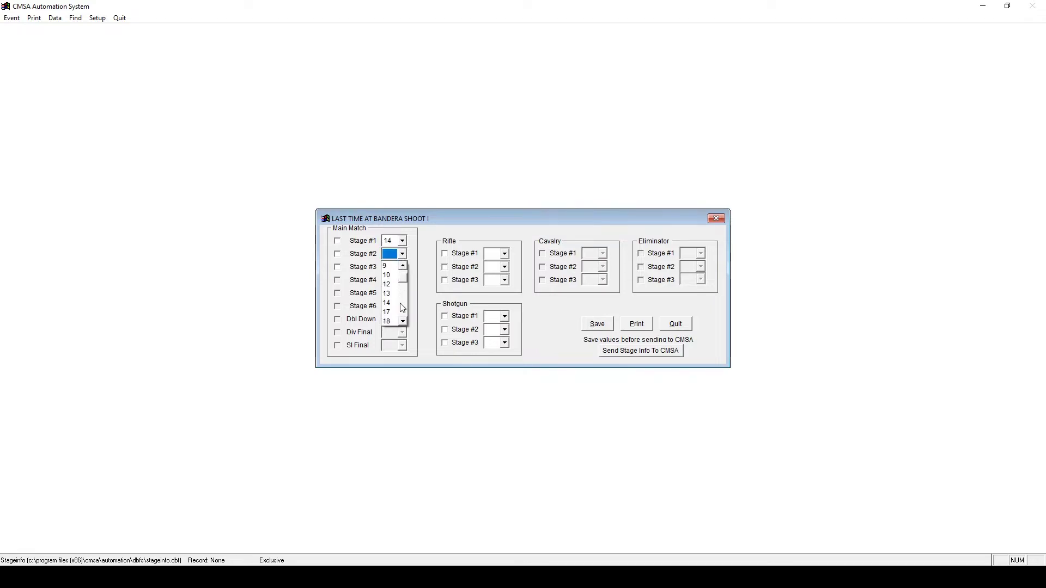
click(390, 307)
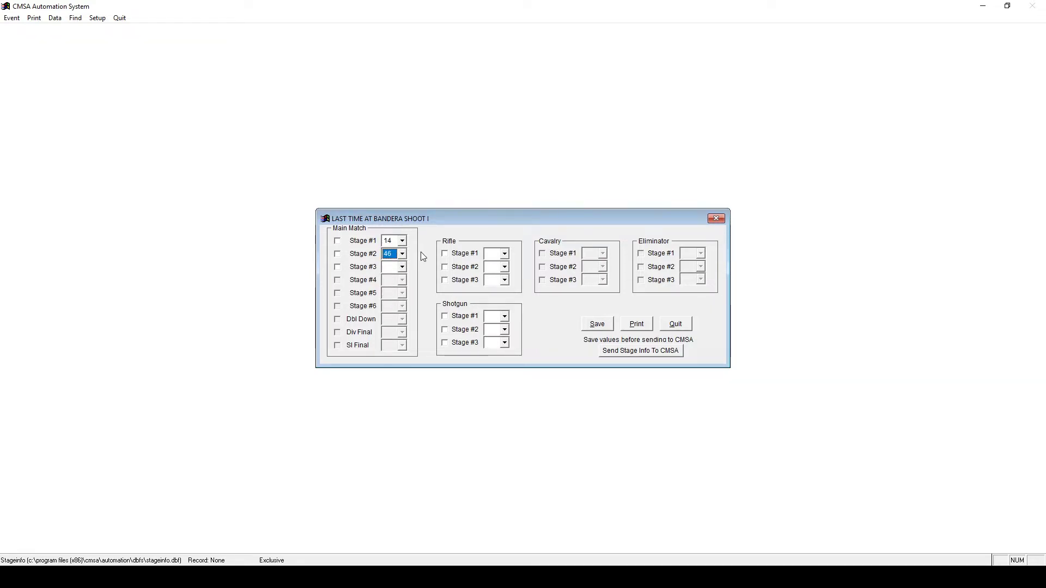
Tick Stage #1 and print its course diagram as Stage14.pdf, then close the viewer
click(337, 241)
click(636, 325)
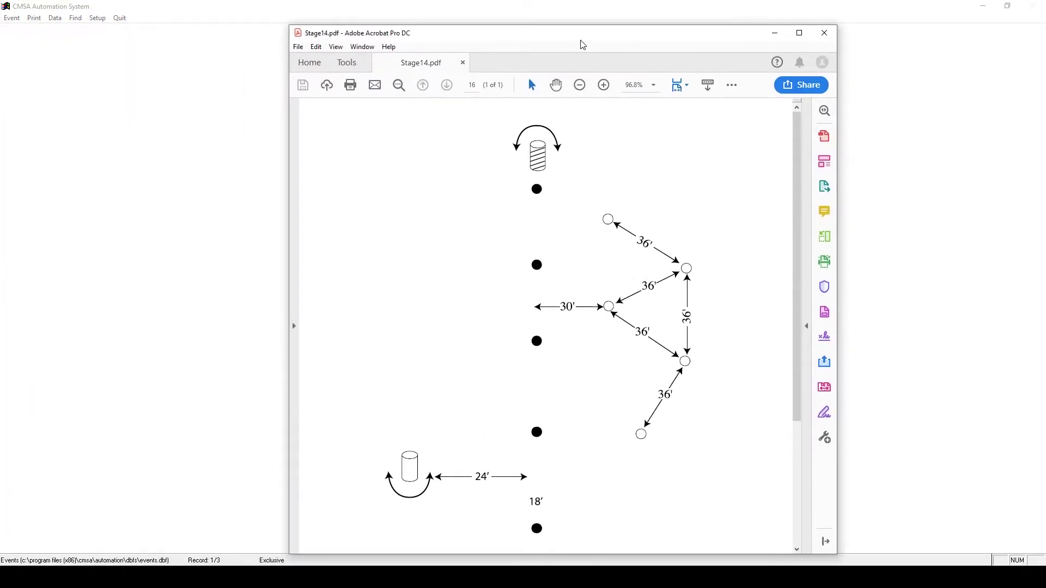
click(822, 34)
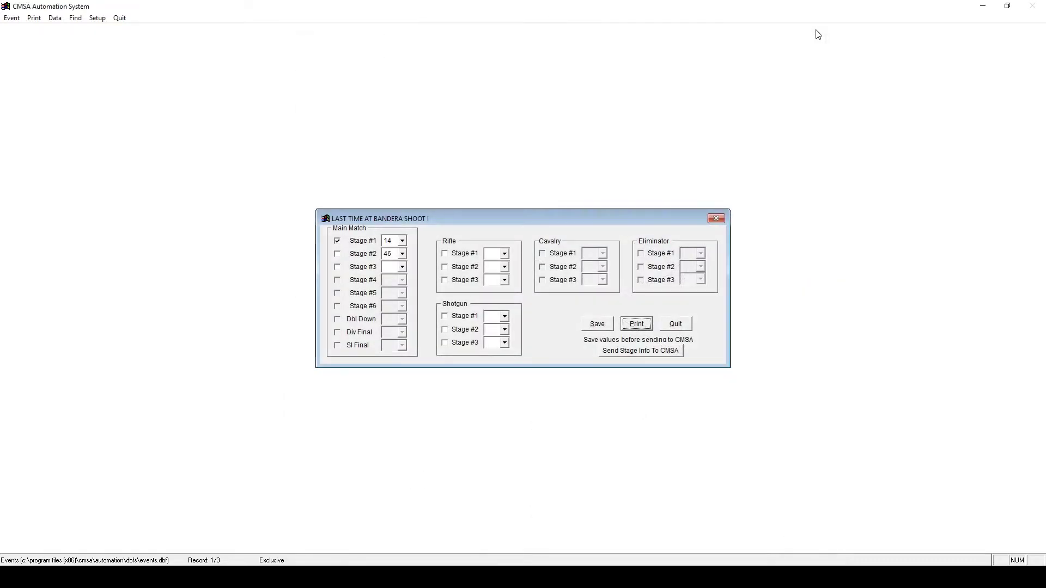
Save the Main Match course numbers and quit the course numbers window
click(597, 326)
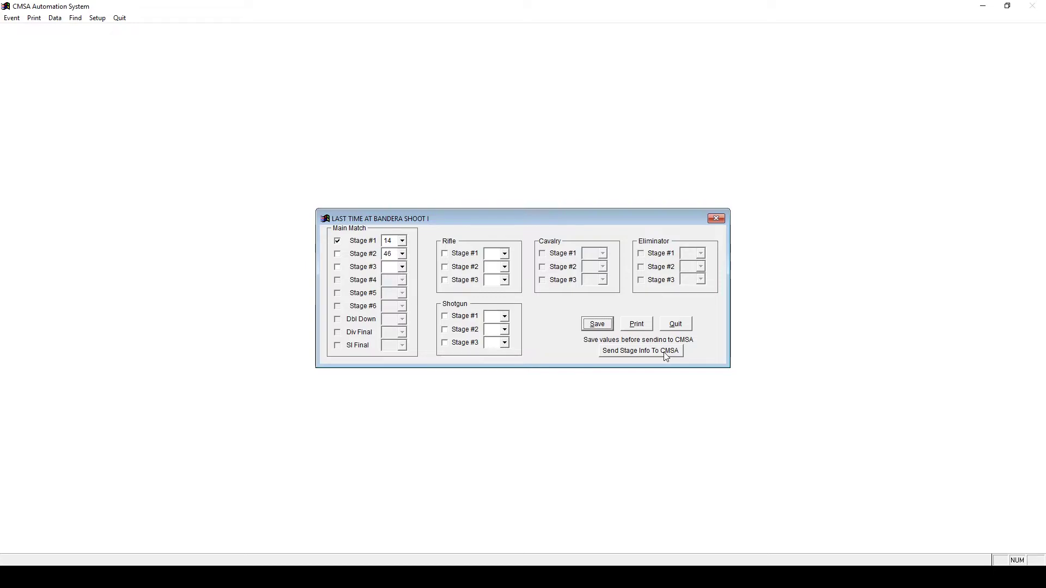
click(667, 324)
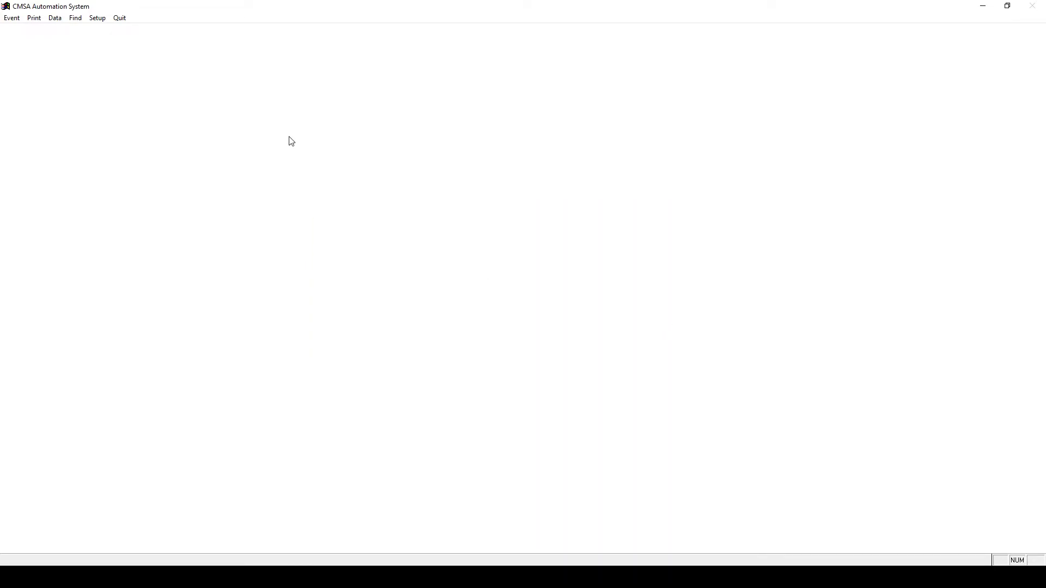
Load the Main Match entries of LAST TIME AT BANDERA SHOOT I on the Sort Order page
click(97, 18)
click(109, 30)
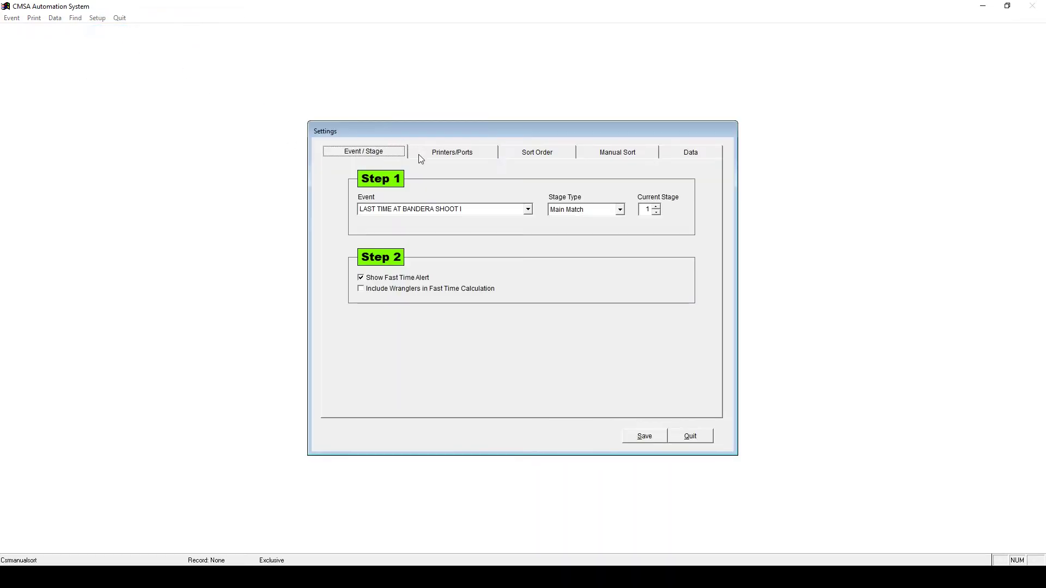
click(535, 152)
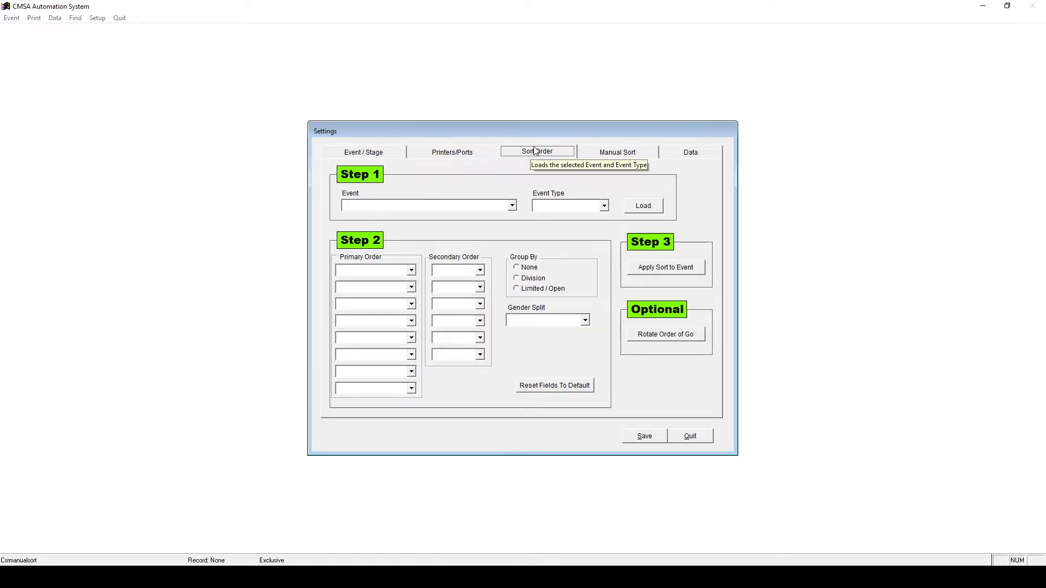
click(512, 205)
click(488, 218)
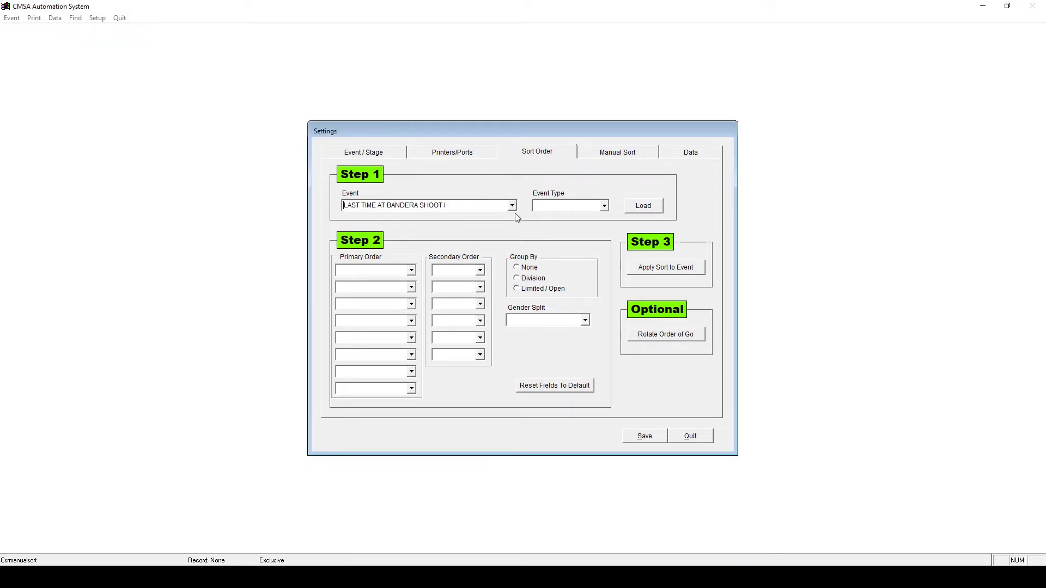
click(604, 206)
click(575, 216)
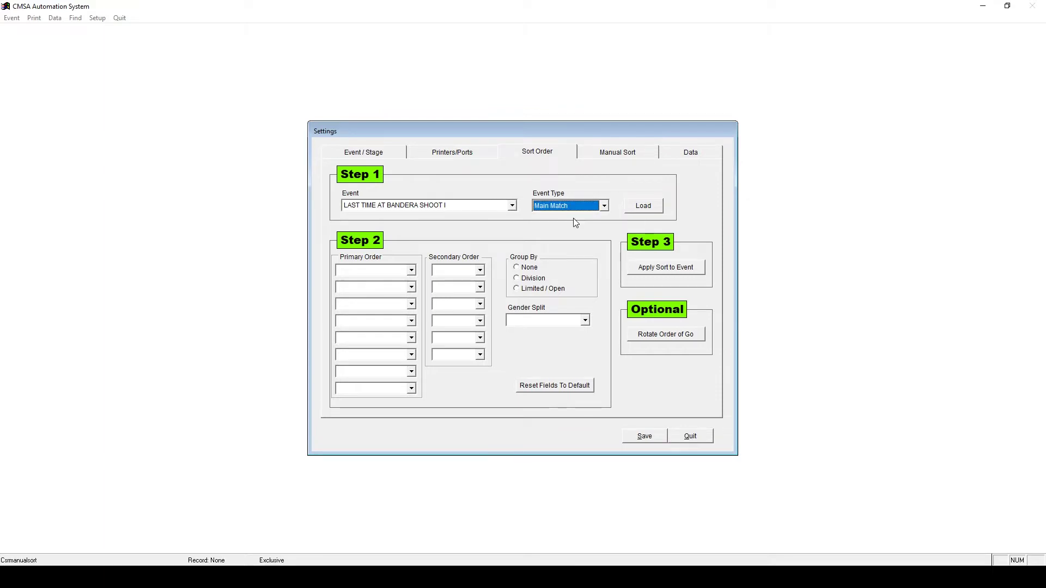
click(650, 210)
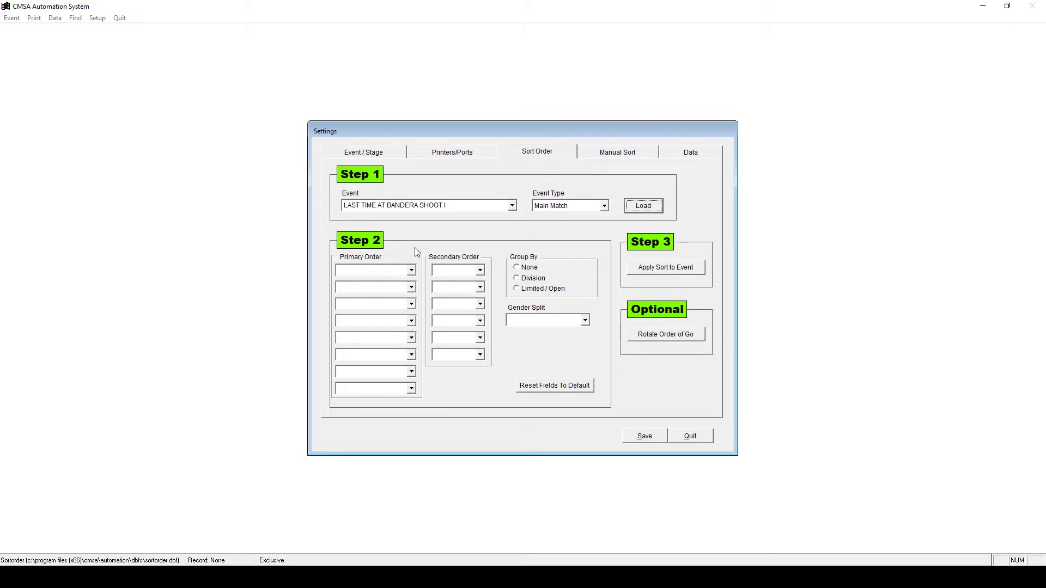
Set primary sort slots one to four to Level 1, Level 2, Level 3 and Level 4
click(412, 271)
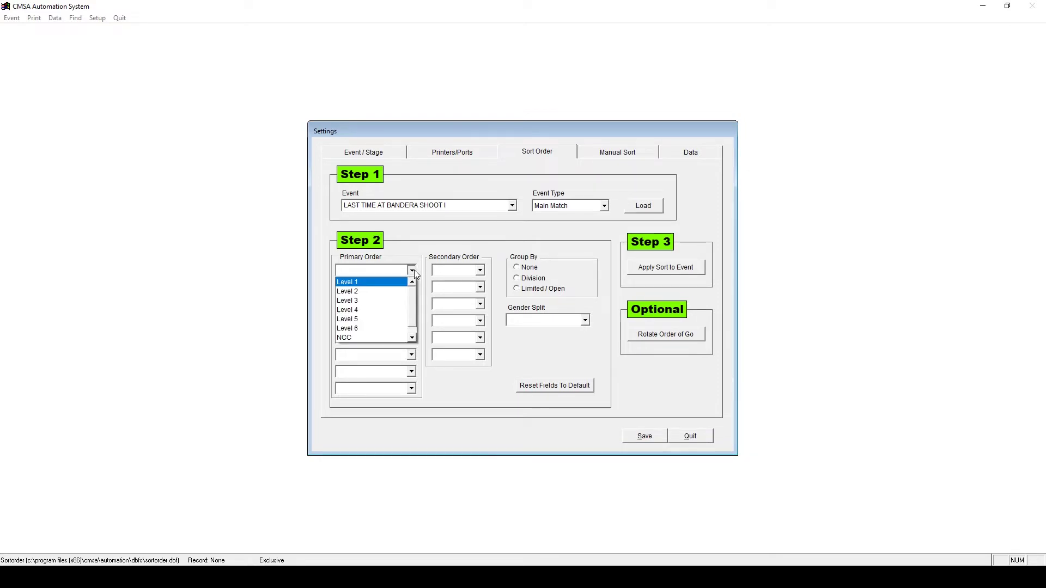
click(384, 290)
click(412, 287)
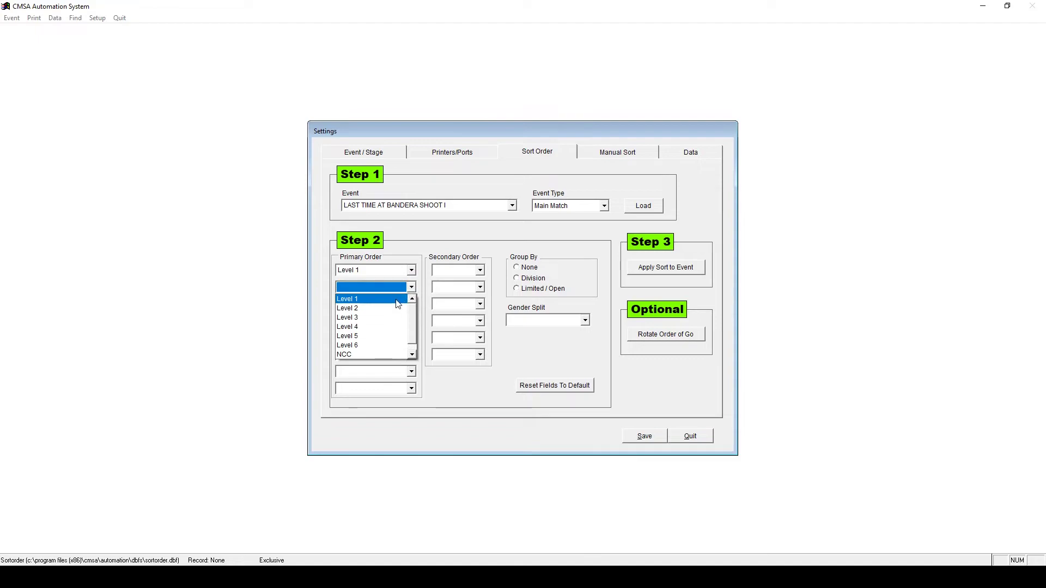
click(385, 312)
click(411, 305)
click(400, 334)
click(411, 321)
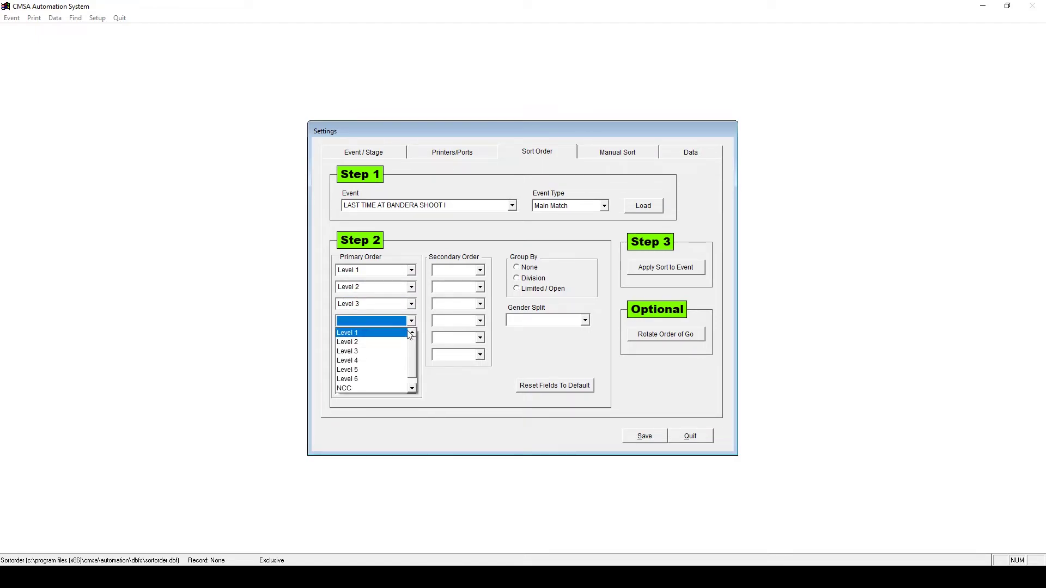
click(378, 361)
Set primary sort slots five to eight to Level 5, Level 6, Wrangler and NCC
click(411, 338)
click(368, 388)
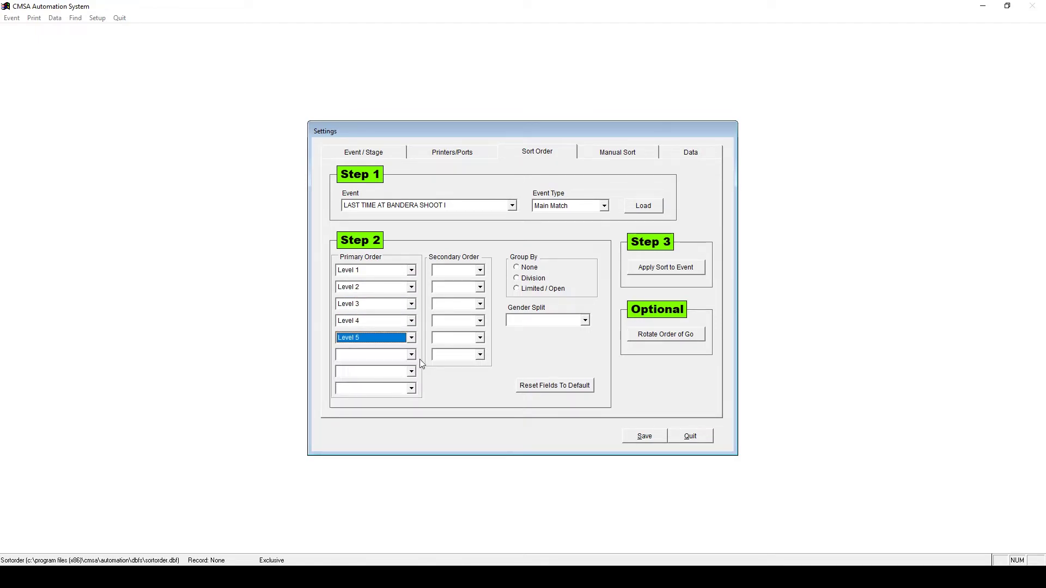
click(411, 356)
click(371, 413)
click(411, 372)
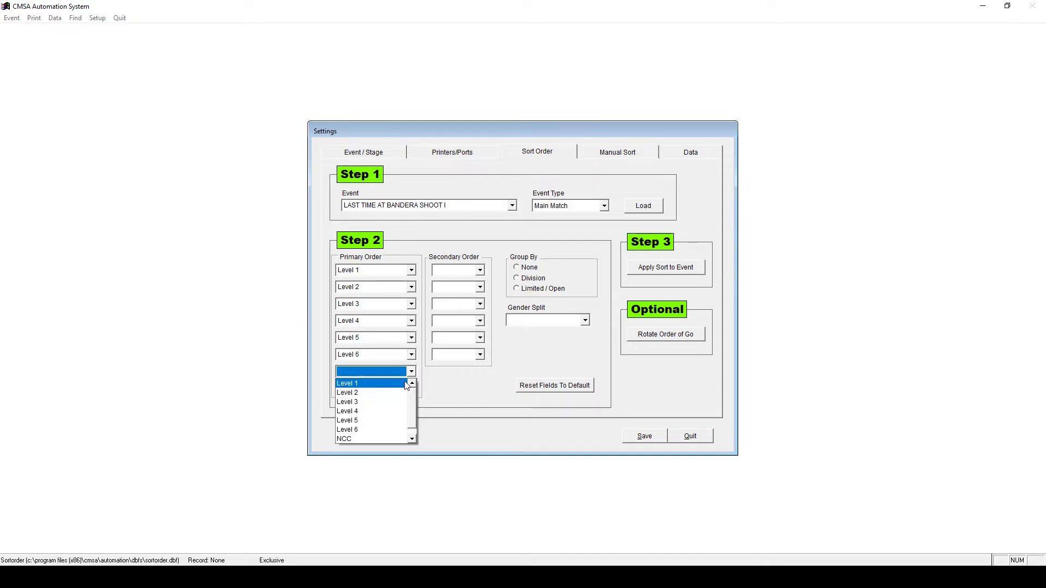
click(396, 437)
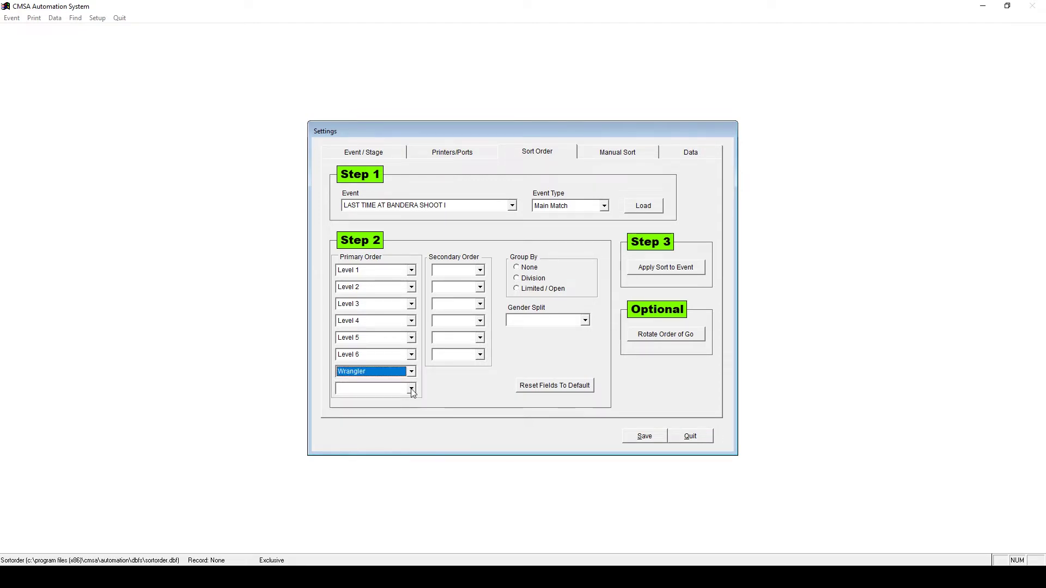
click(411, 389)
click(380, 458)
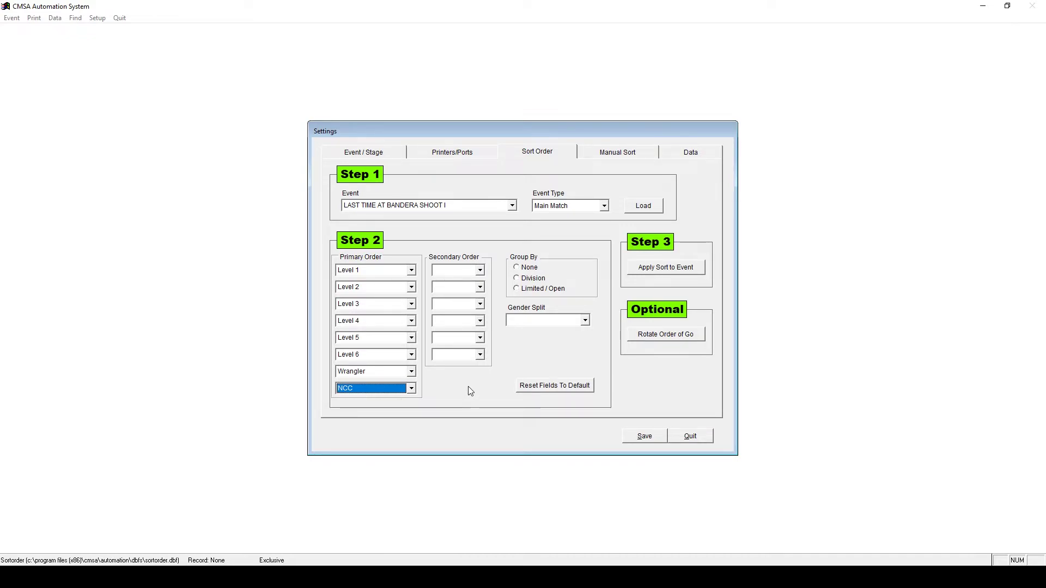
Fill the five secondary order slots with Senior Ladies, Ladies, Senior Men, Men and Wrangler
click(481, 271)
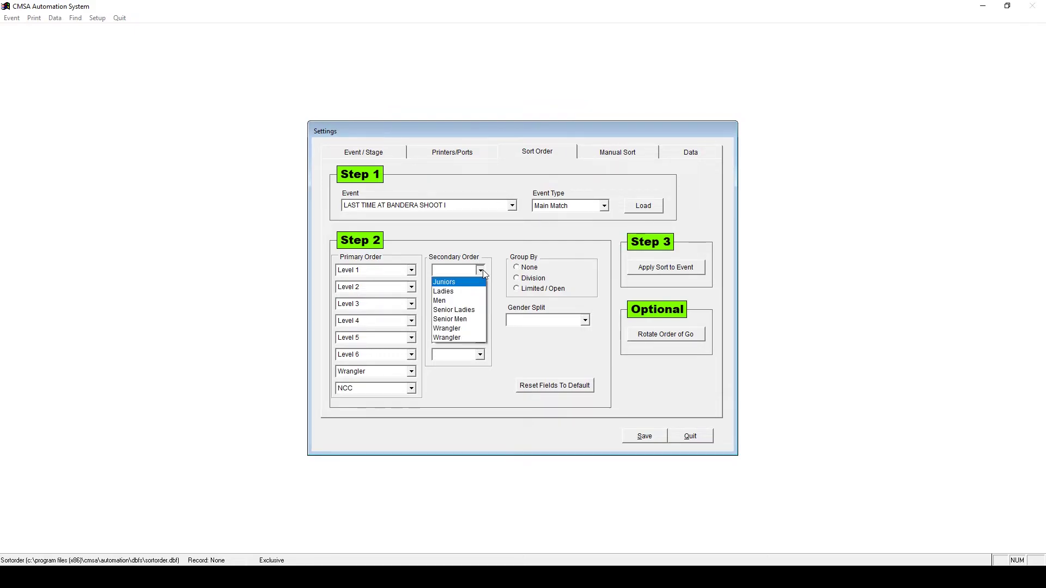
click(481, 314)
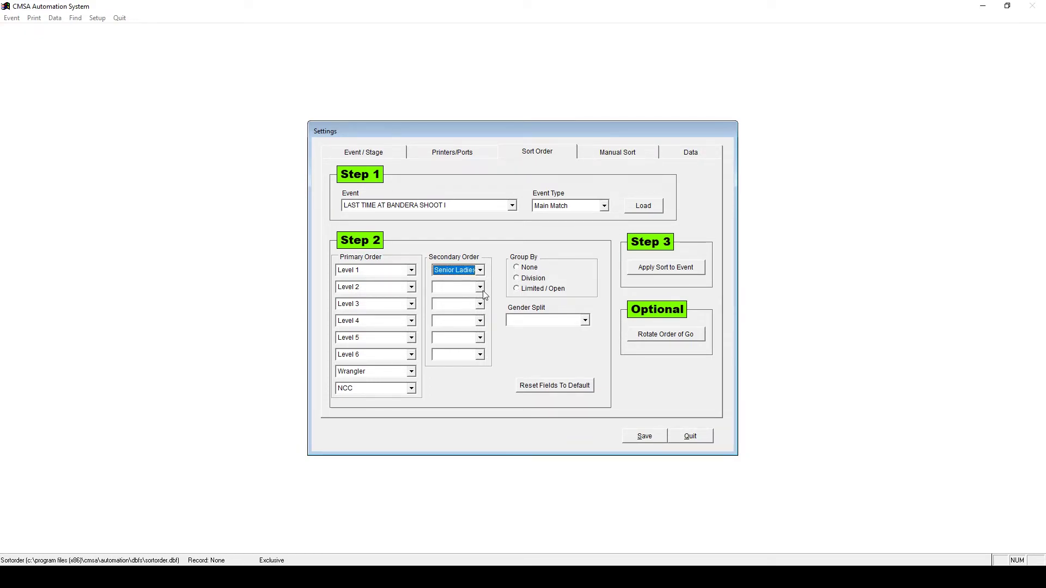
click(481, 287)
click(482, 309)
click(481, 310)
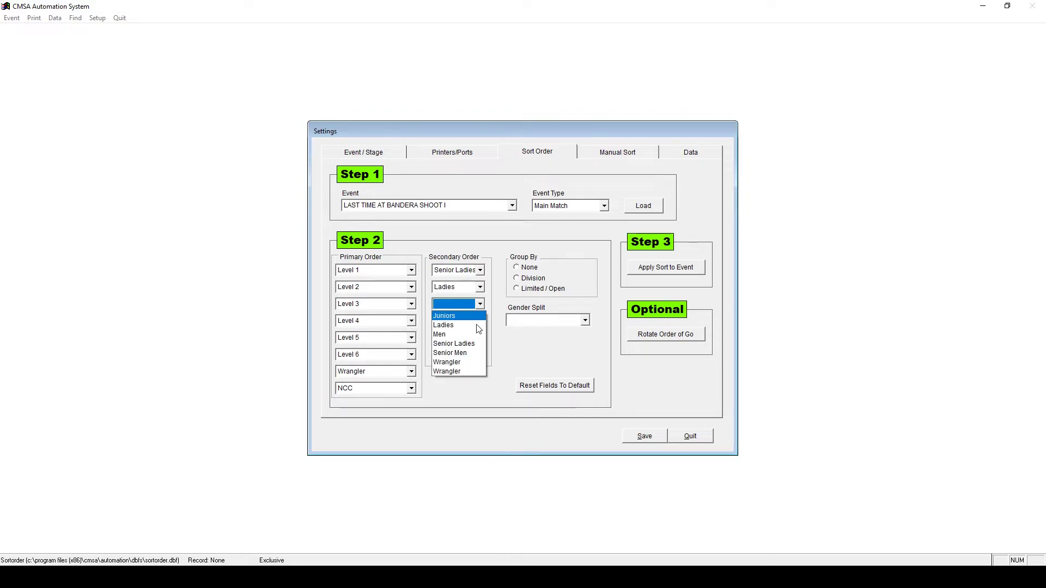
click(472, 352)
click(480, 322)
click(472, 352)
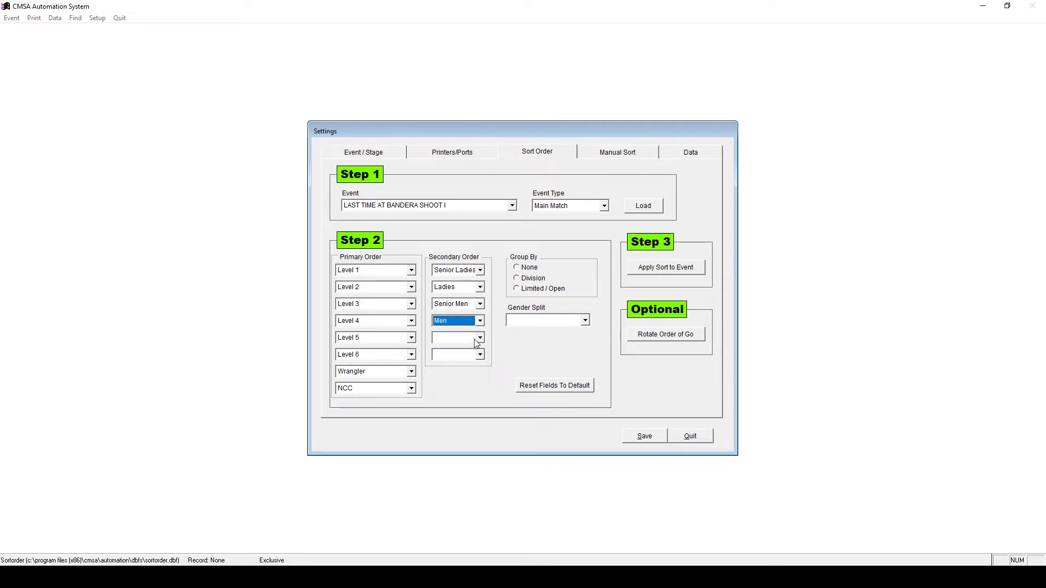
click(480, 338)
click(461, 396)
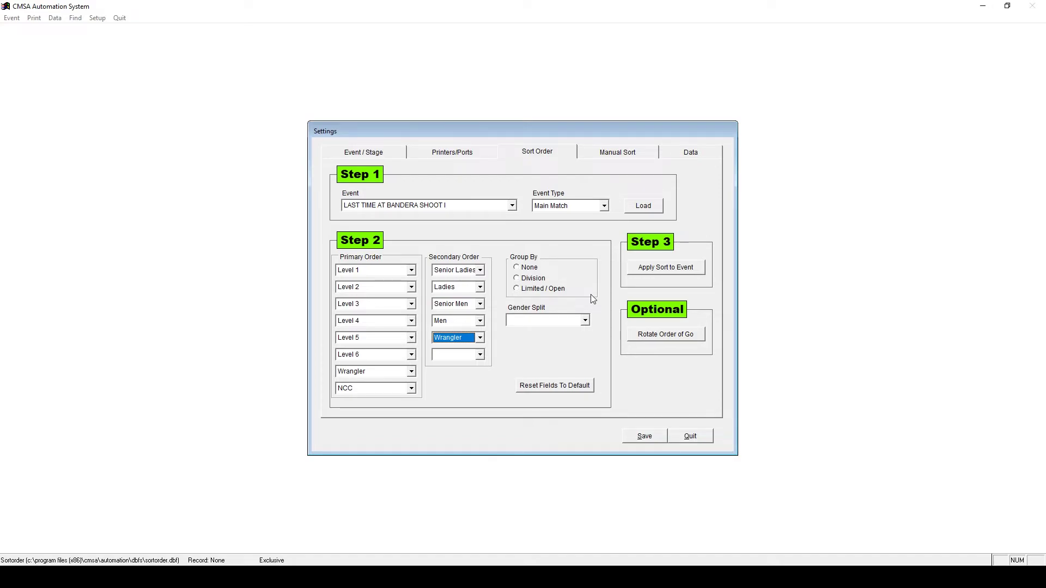
Apply the sort order to the event, confirming the Are you sure? prompt, and save
click(641, 271)
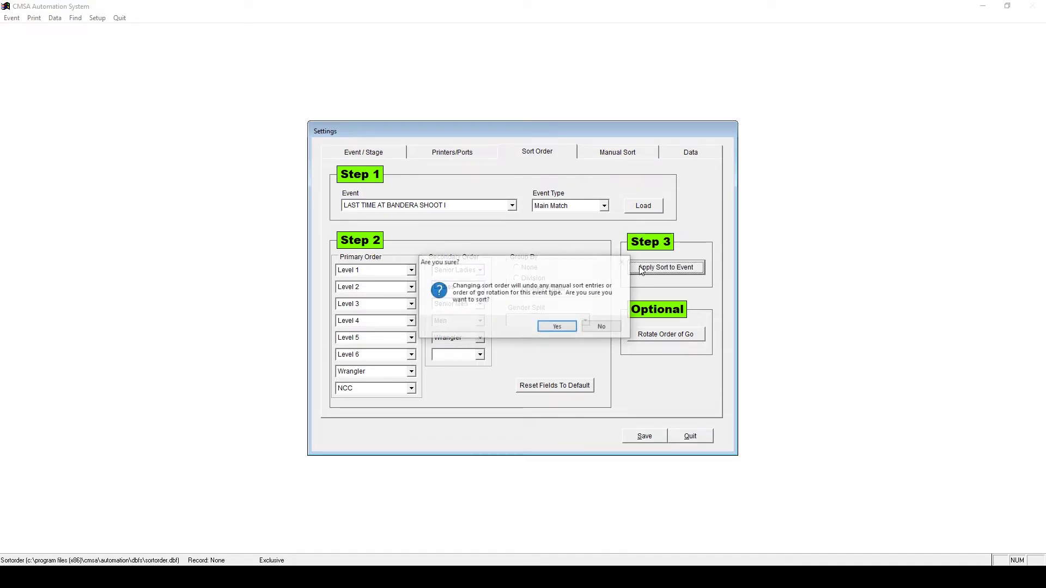
click(558, 328)
click(643, 440)
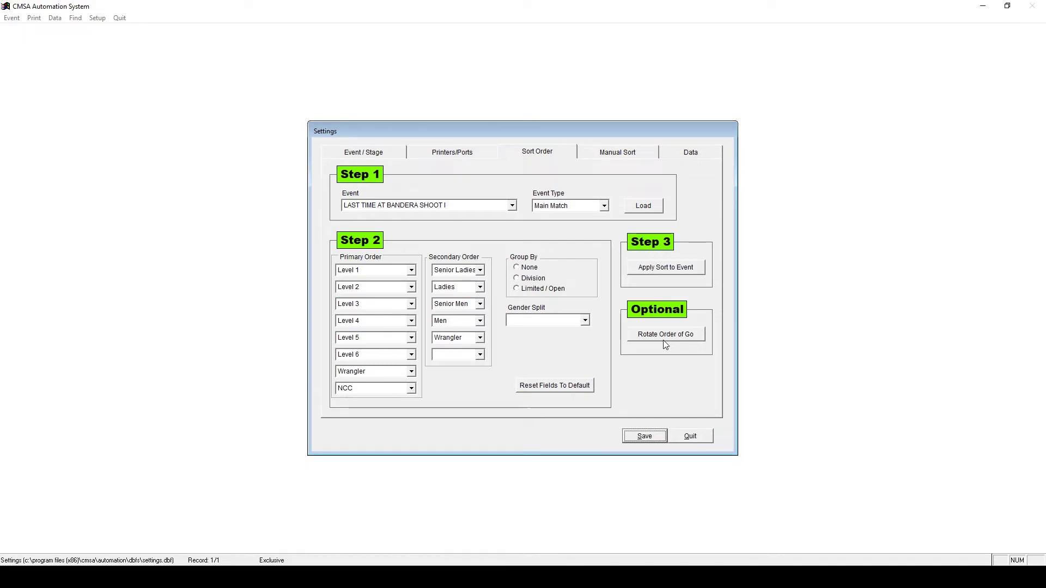
click(636, 435)
Load the Main Match go order list of 39 shooters on the Manual Sort page
click(618, 150)
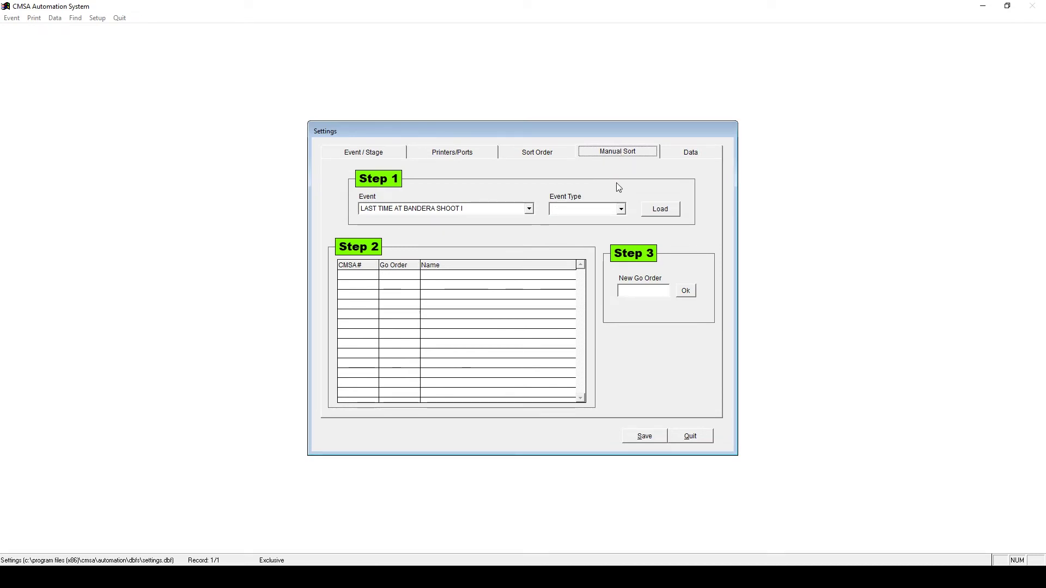
click(622, 210)
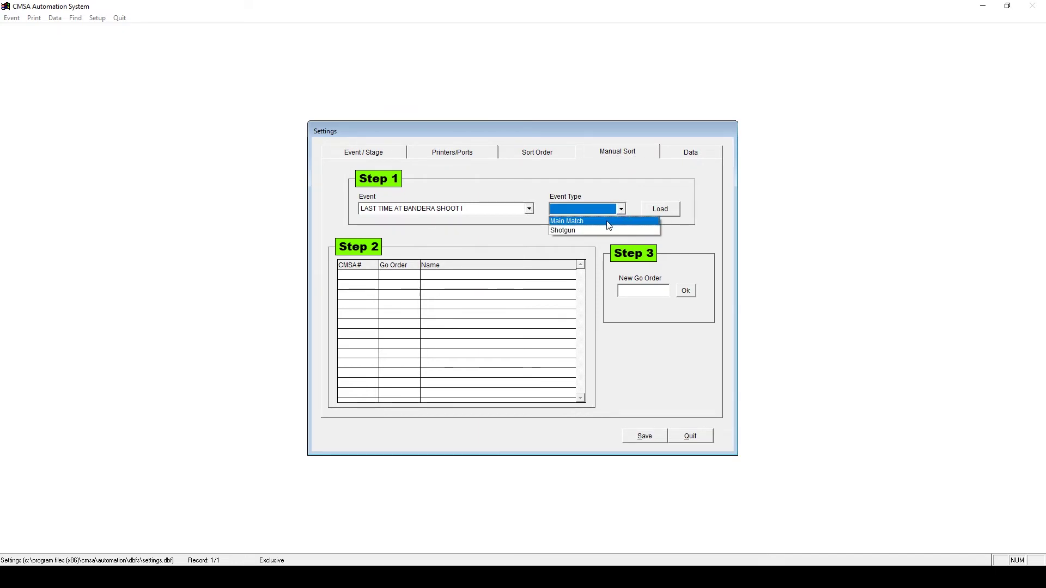
click(606, 222)
click(662, 212)
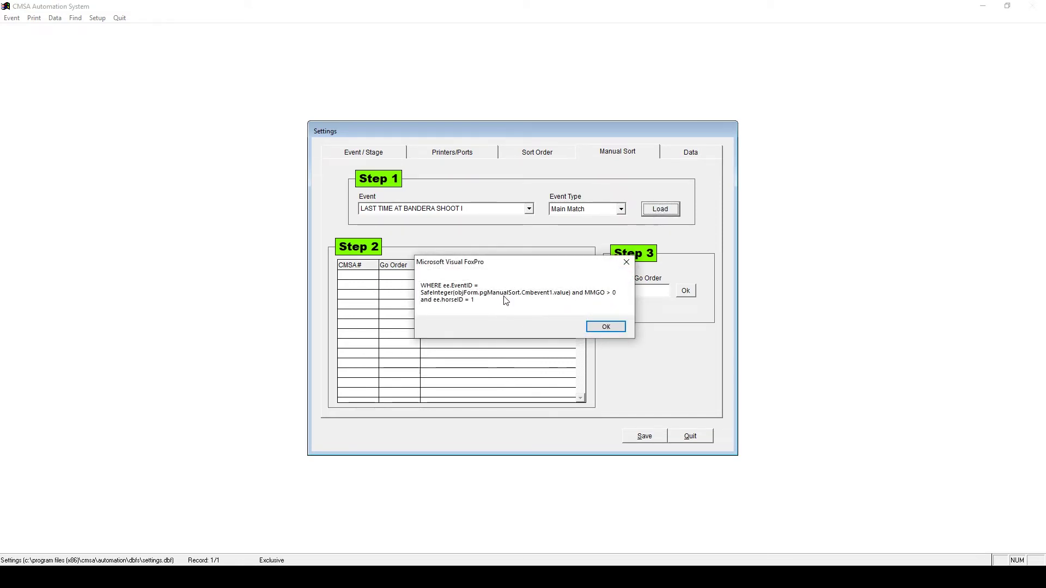
click(603, 326)
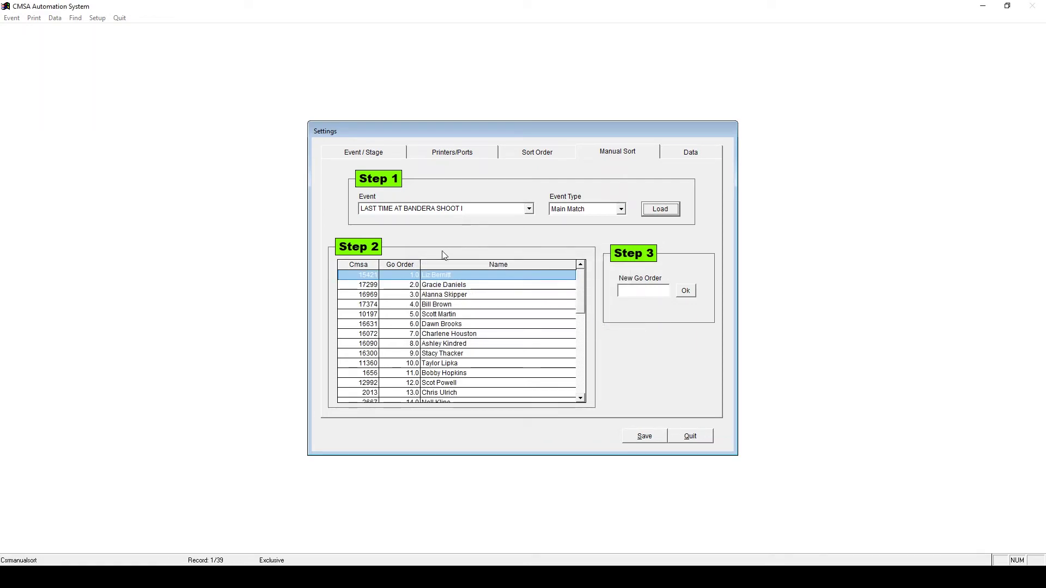
Move the second shooter to go order 3
click(411, 285)
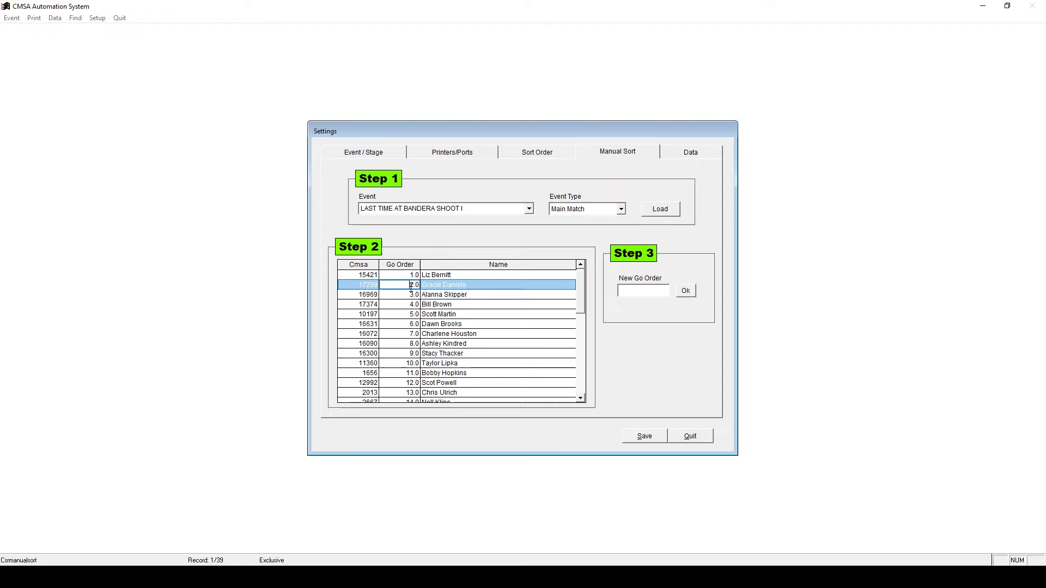
click(651, 291)
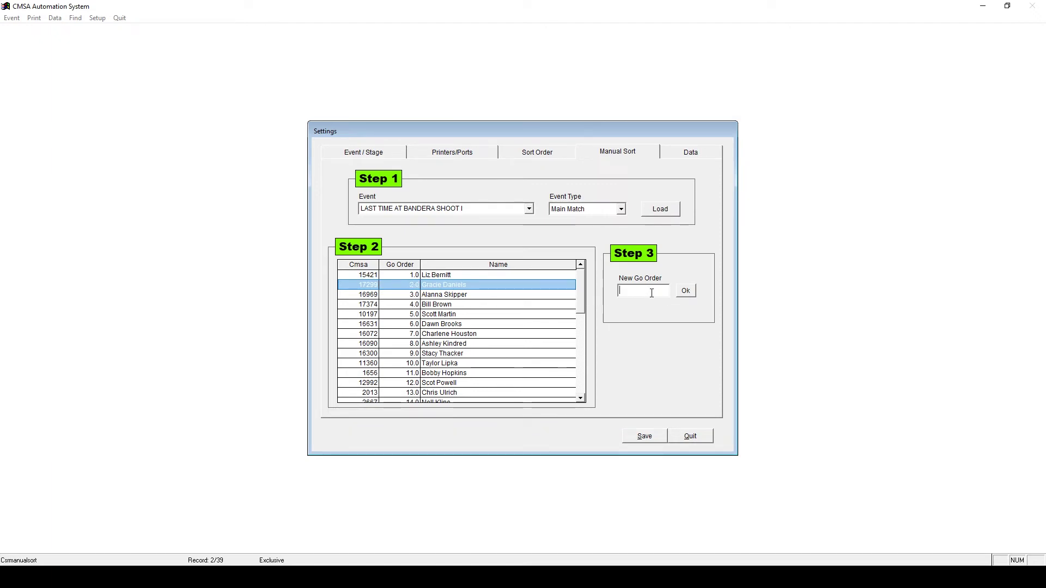
text(3)
click(686, 292)
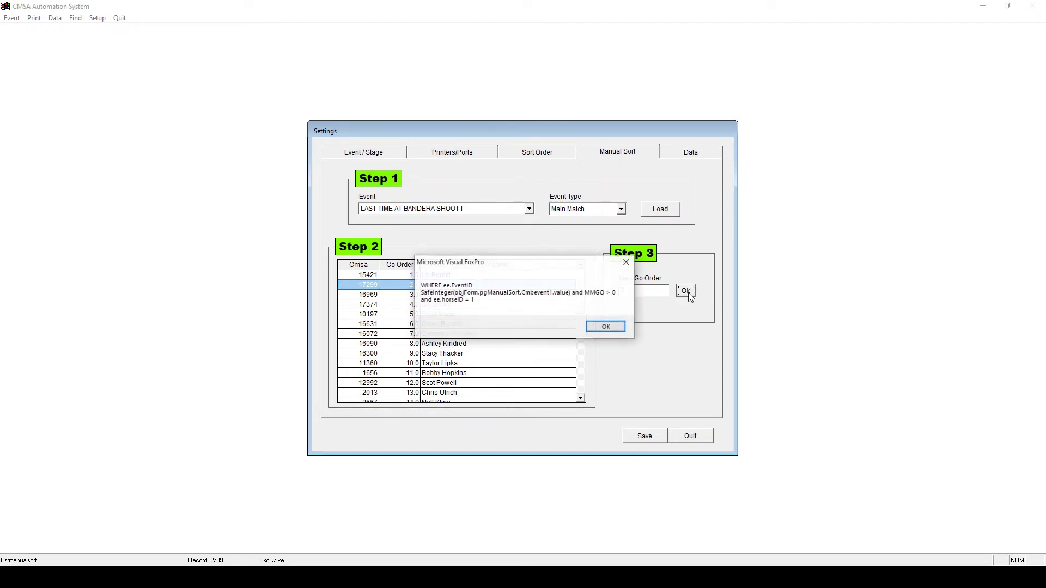
click(606, 326)
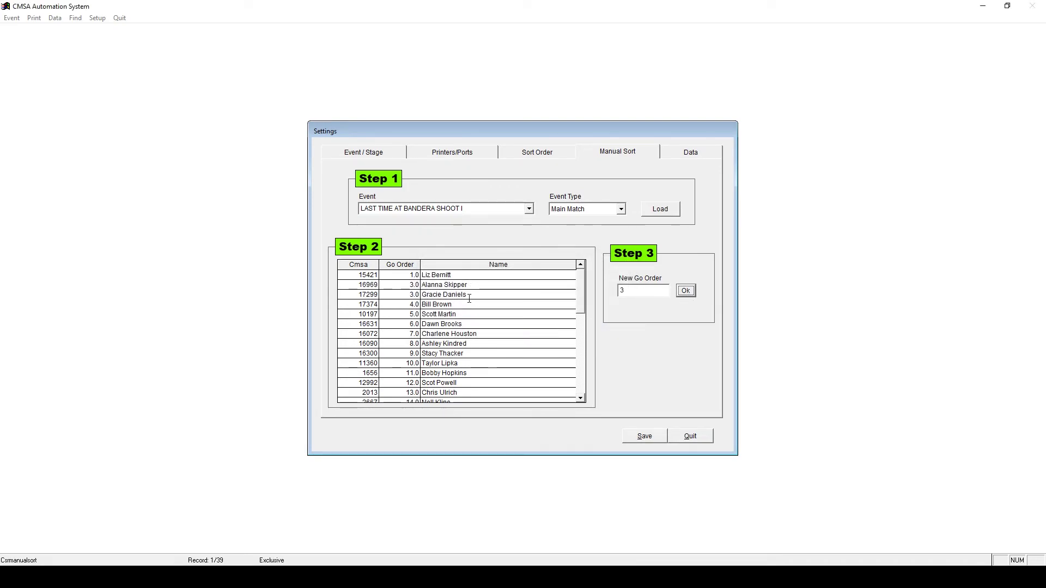
Return that shooter to go order 2 and close the Settings window
click(469, 294)
key(Tab)
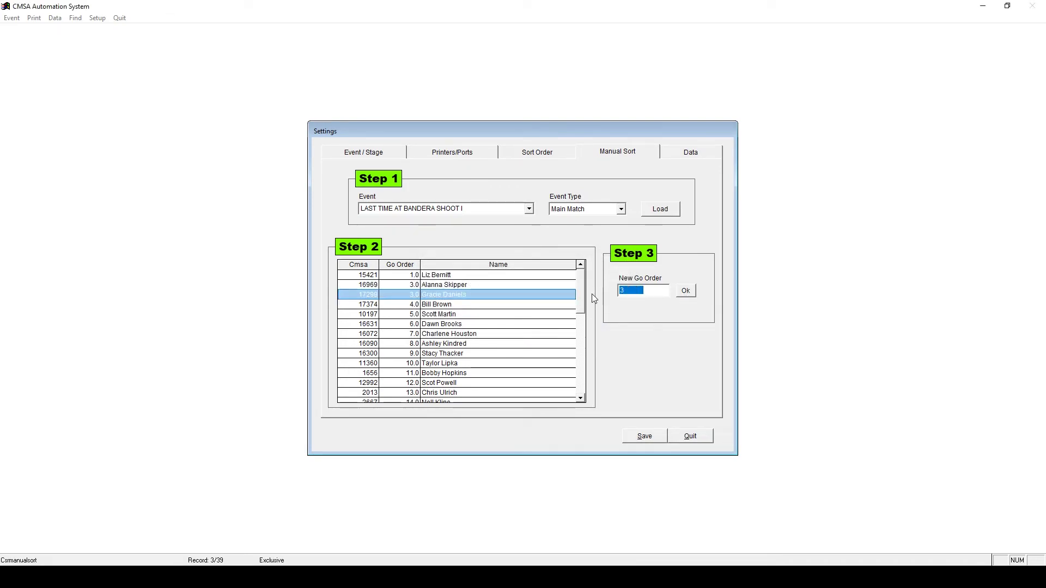
text(2)
click(686, 294)
click(605, 326)
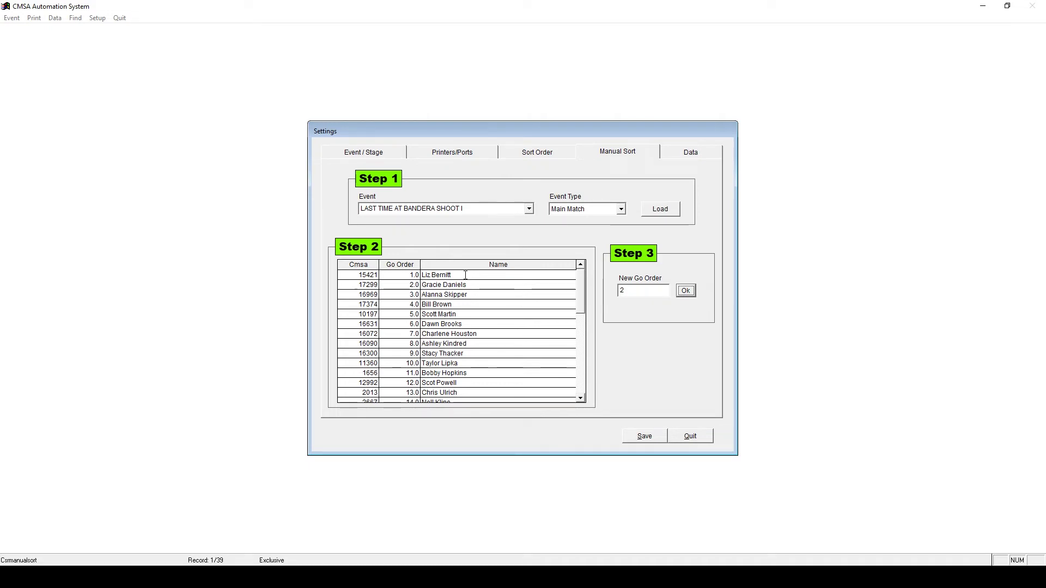
click(645, 437)
click(686, 437)
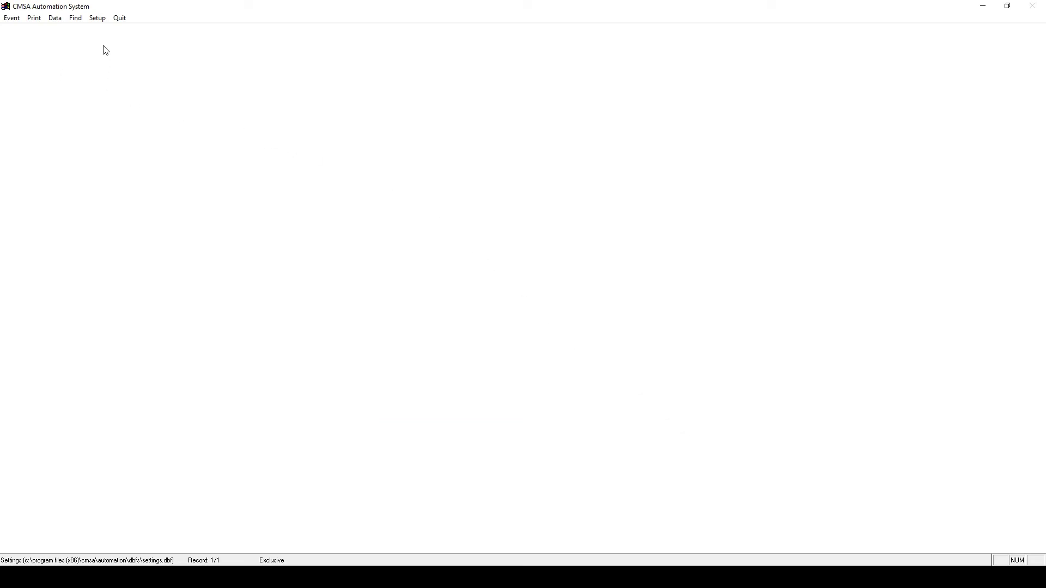
Reopen Settings on the Printers/Ports page
click(98, 18)
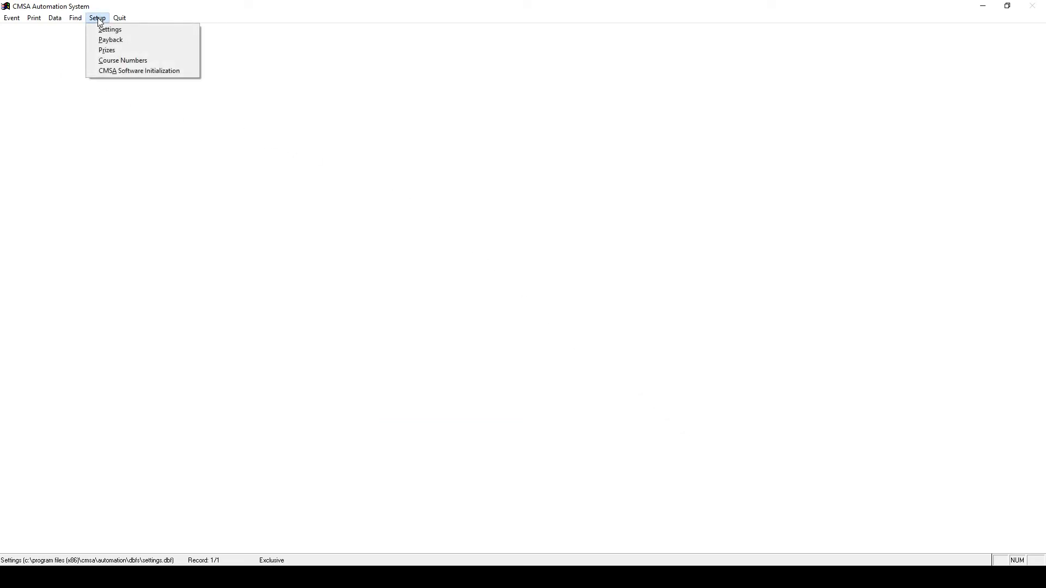
click(124, 30)
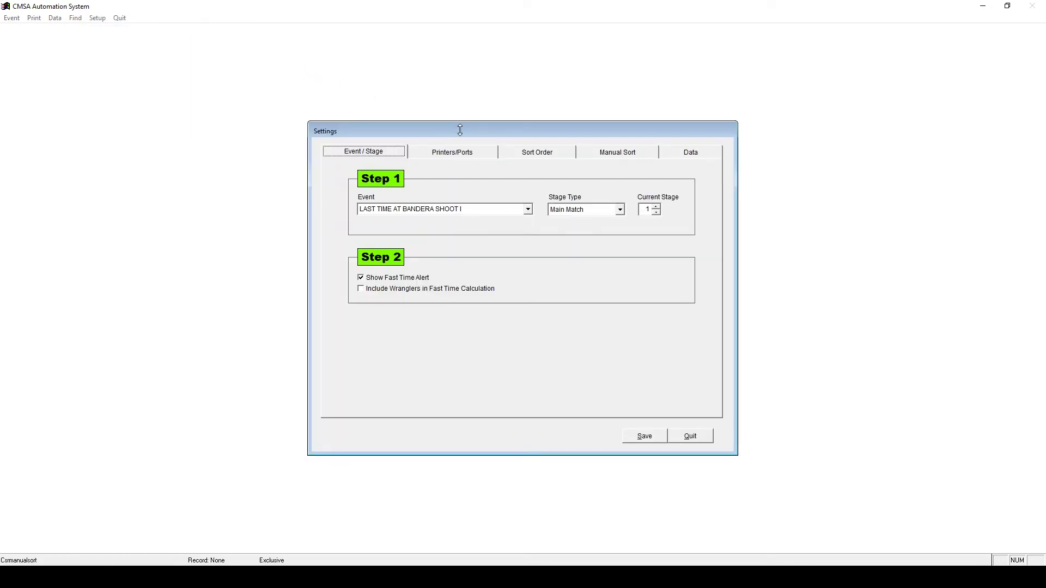
click(472, 156)
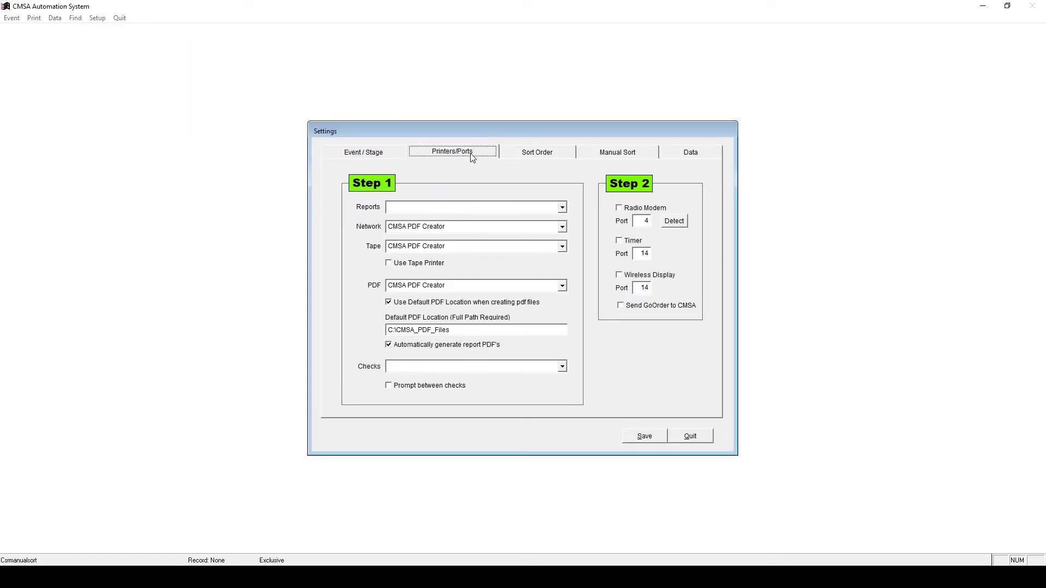
Set both the Reports and Checks printers on Printers/Ports to Brother MFC-7360N
click(562, 207)
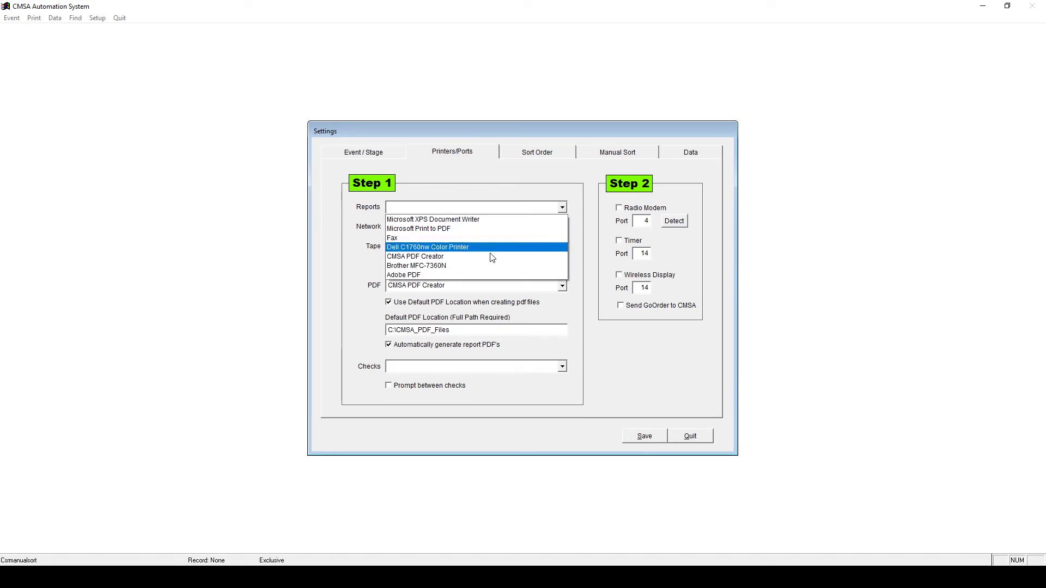
click(462, 266)
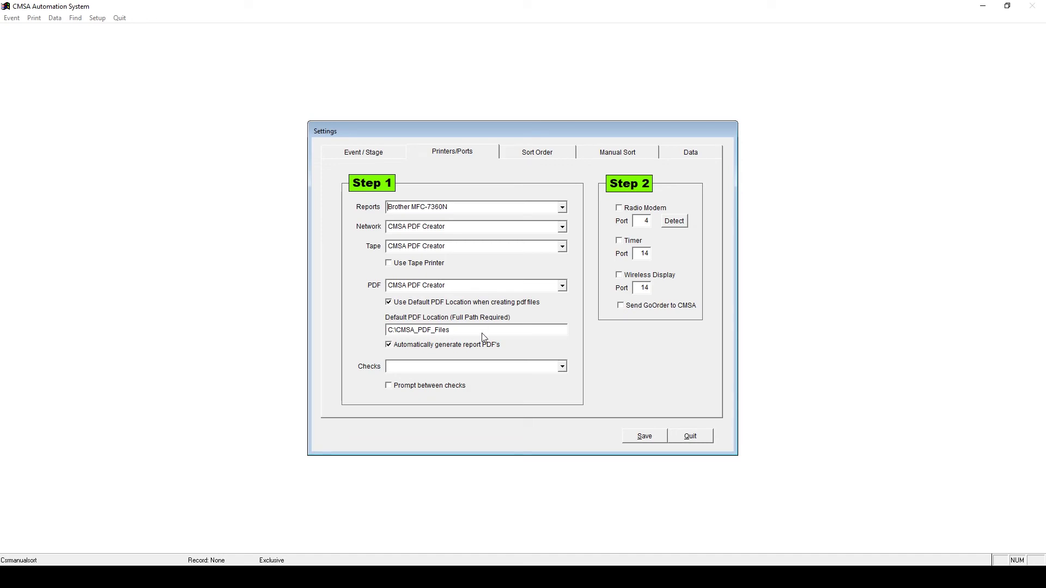
click(562, 367)
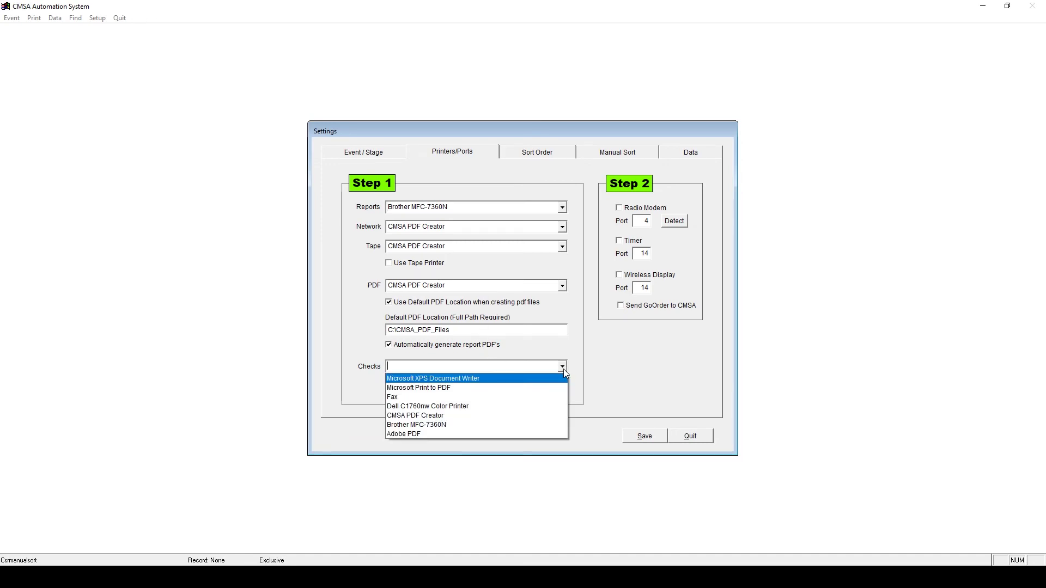
click(468, 425)
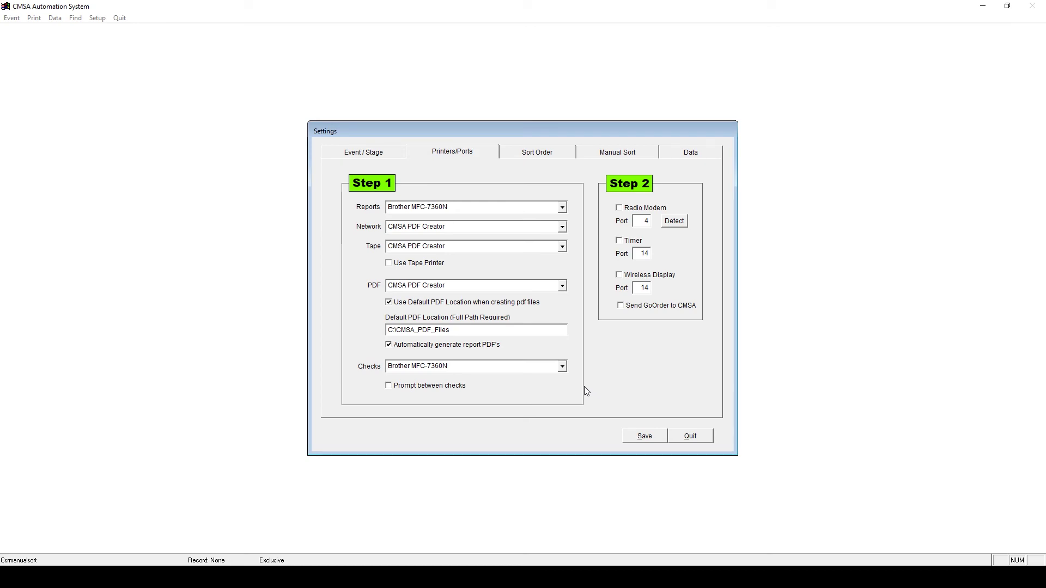
Turn on the 'Prompt between checks' option under Checks
click(389, 387)
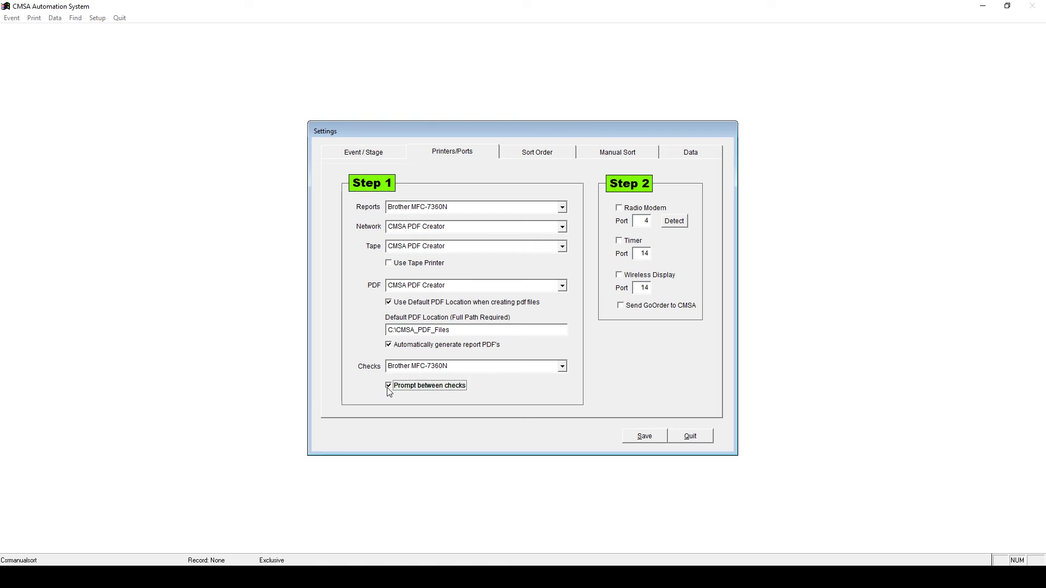